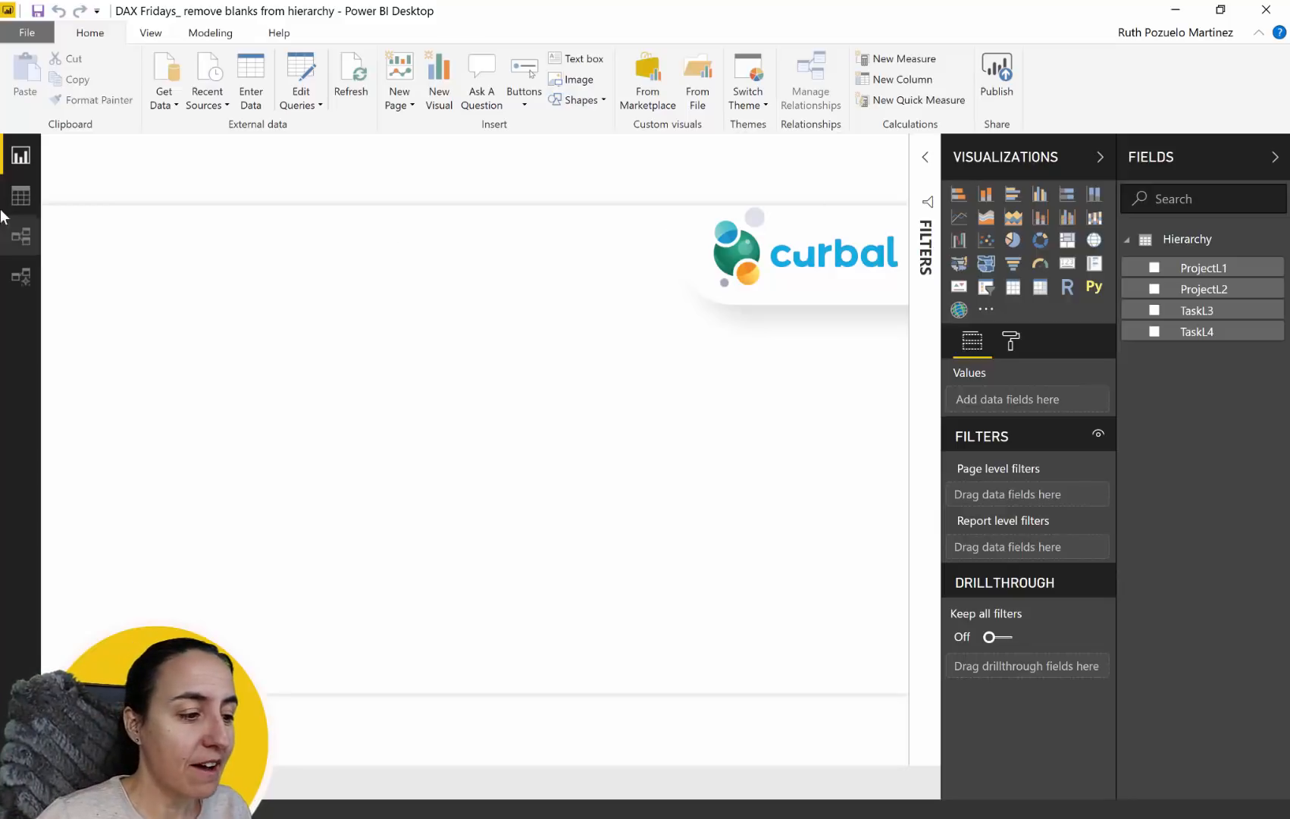
# Step: Review the columns ProjectL1 through TaskL4 in the Hierarchy table's data view, returning to the report page when done
pyautogui.click(20, 197)
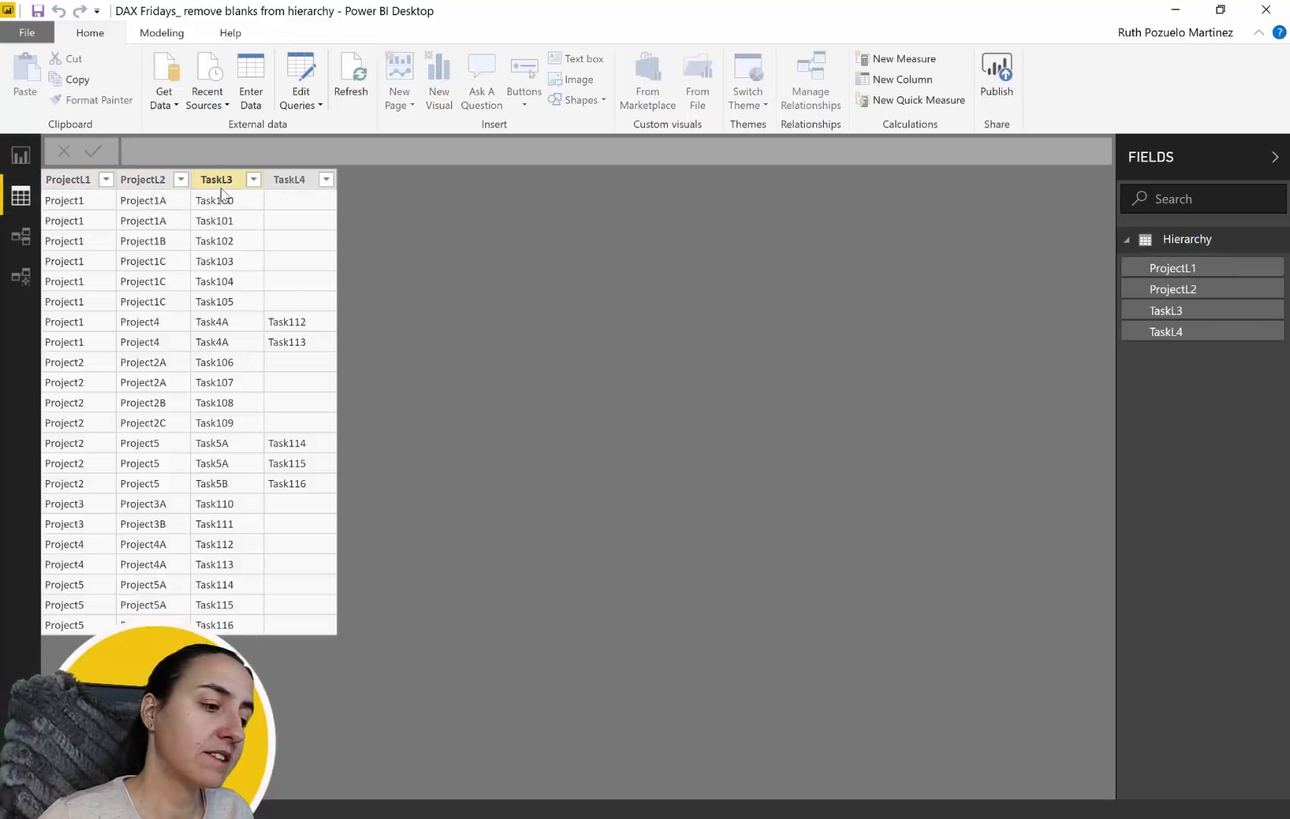
pyautogui.click(310, 185)
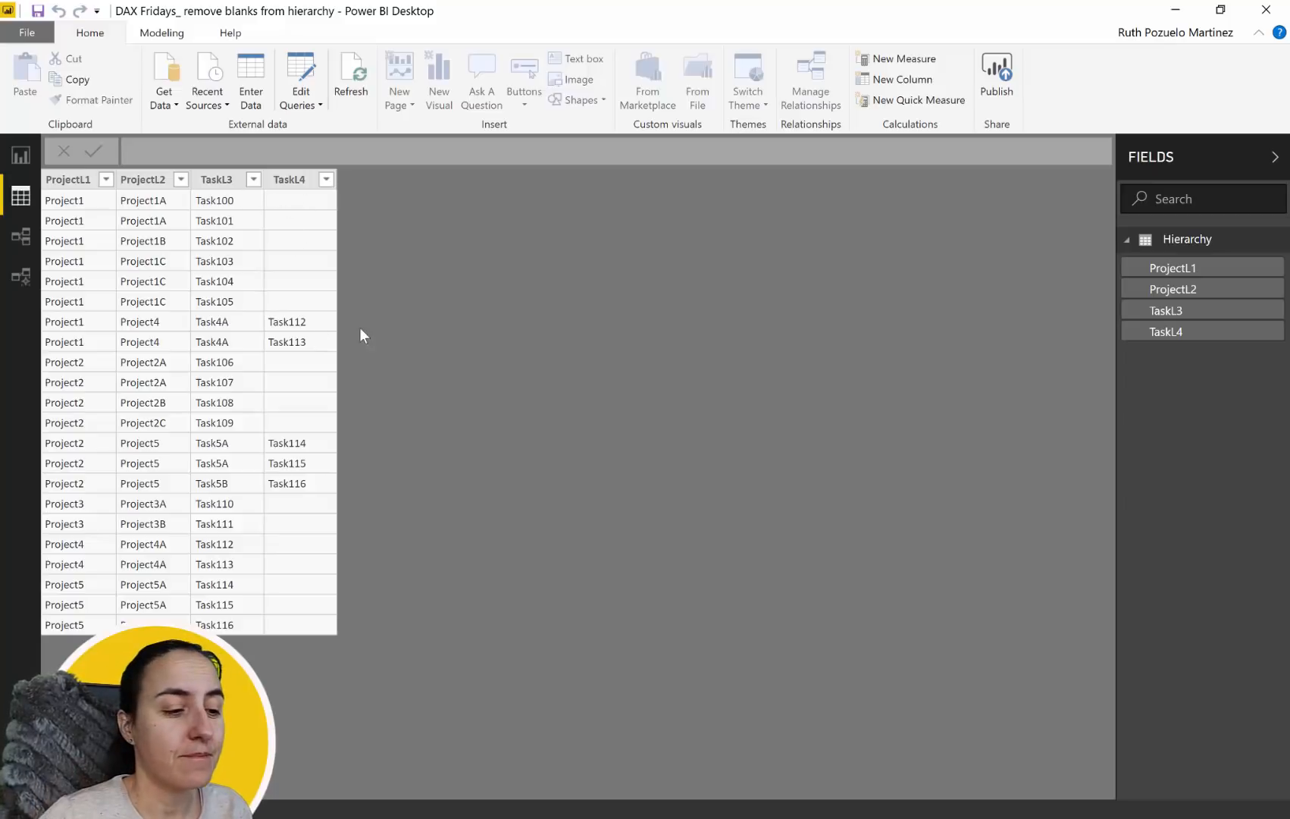
pyautogui.click(20, 155)
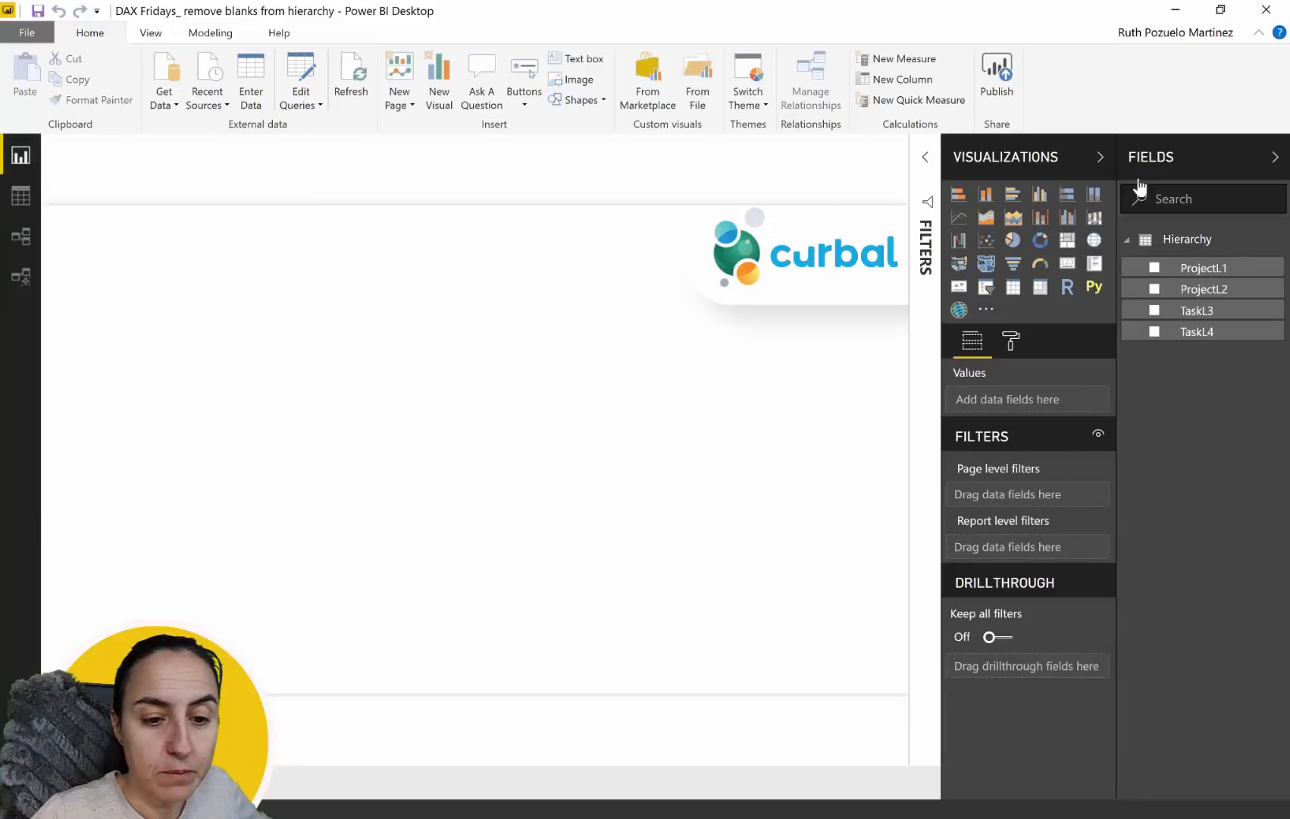
# Step: Build a hierarchy in the Hierarchy table with the levels ProjectL1, ProjectL2, TaskL3 and TaskL4
pyautogui.moveTo(1217, 294); pyautogui.dragTo(1215, 271)
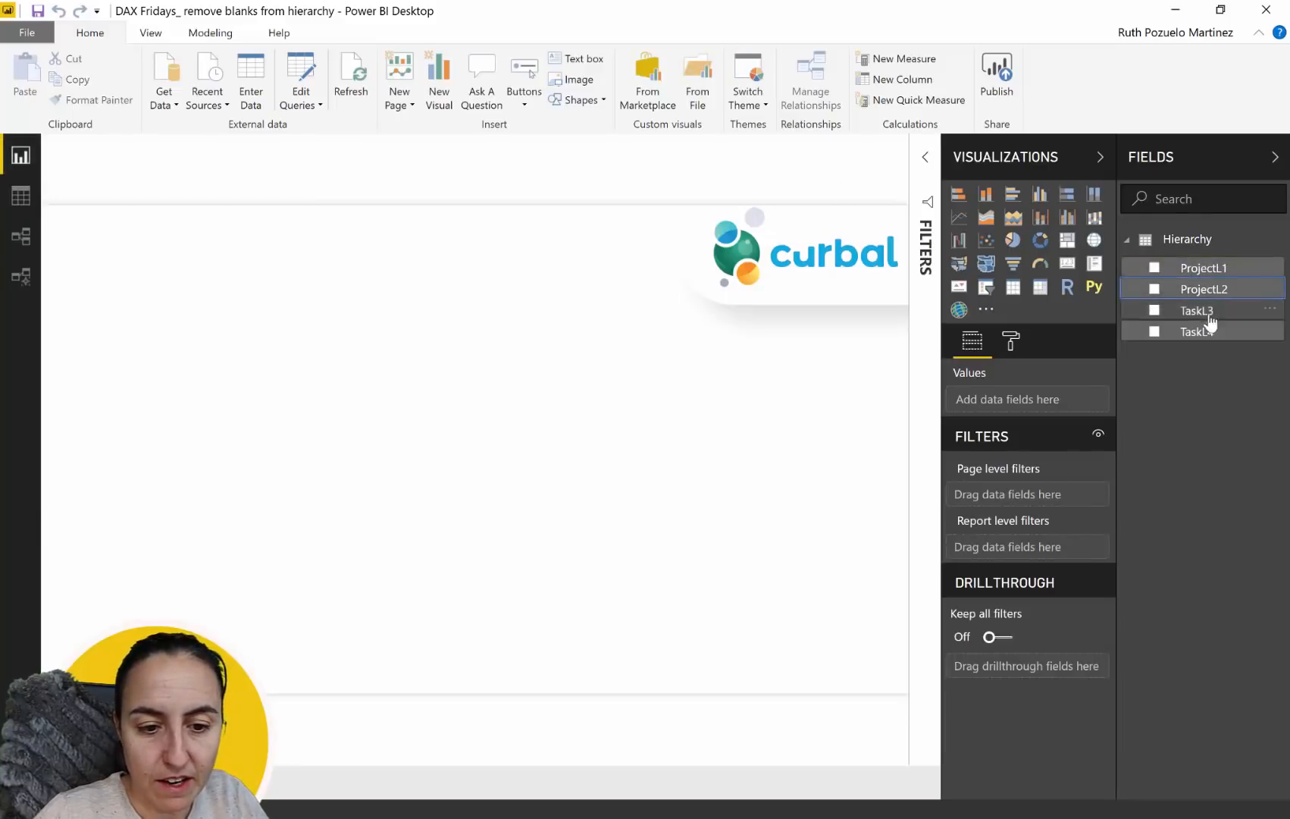
pyautogui.moveTo(1211, 377); pyautogui.dragTo(1212, 292)
pyautogui.moveTo(1210, 418); pyautogui.dragTo(1213, 291)
# Step: Add the ProjectL1 hierarchy to the report as a table and move it to the middle of the page
pyautogui.click(1154, 289)
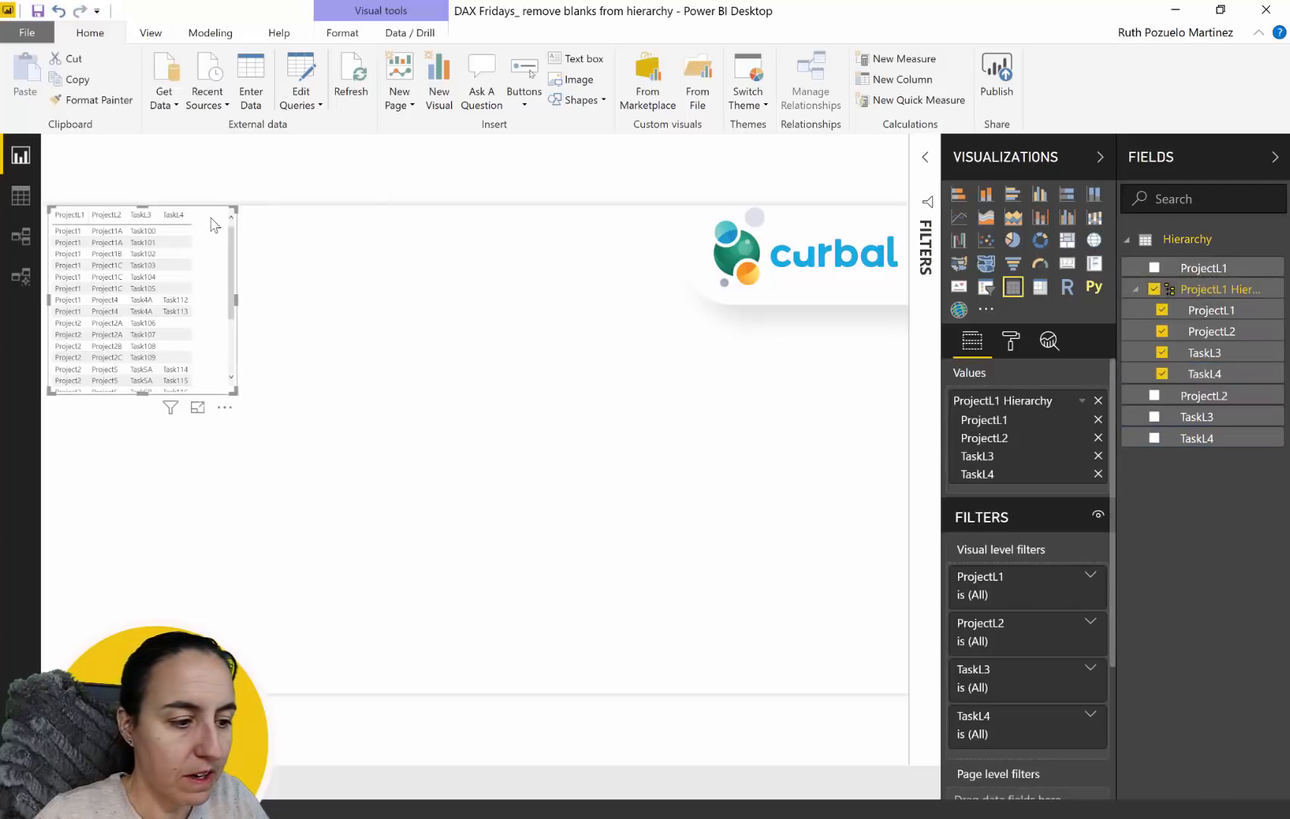
pyautogui.click(370, 344)
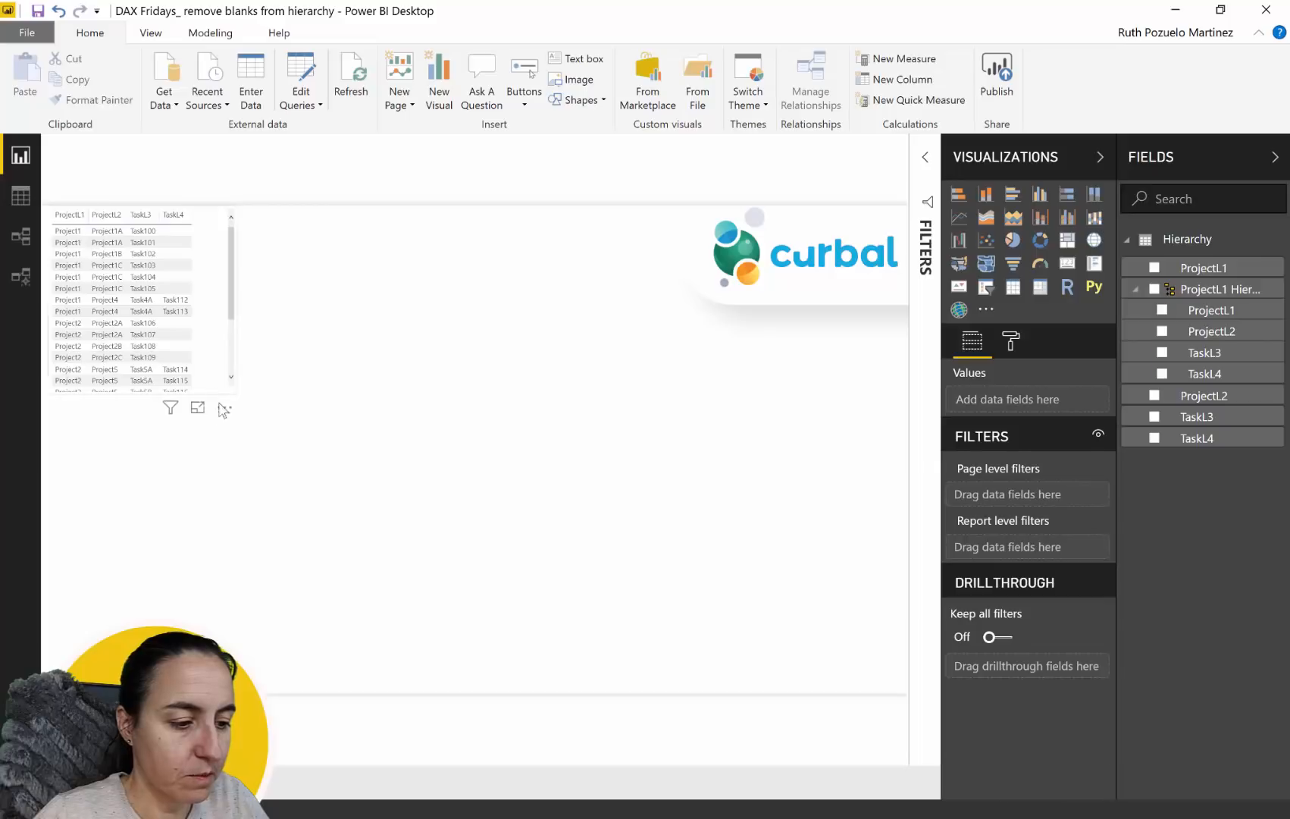
pyautogui.click(220, 405)
pyautogui.moveTo(235, 409); pyautogui.dragTo(596, 430)
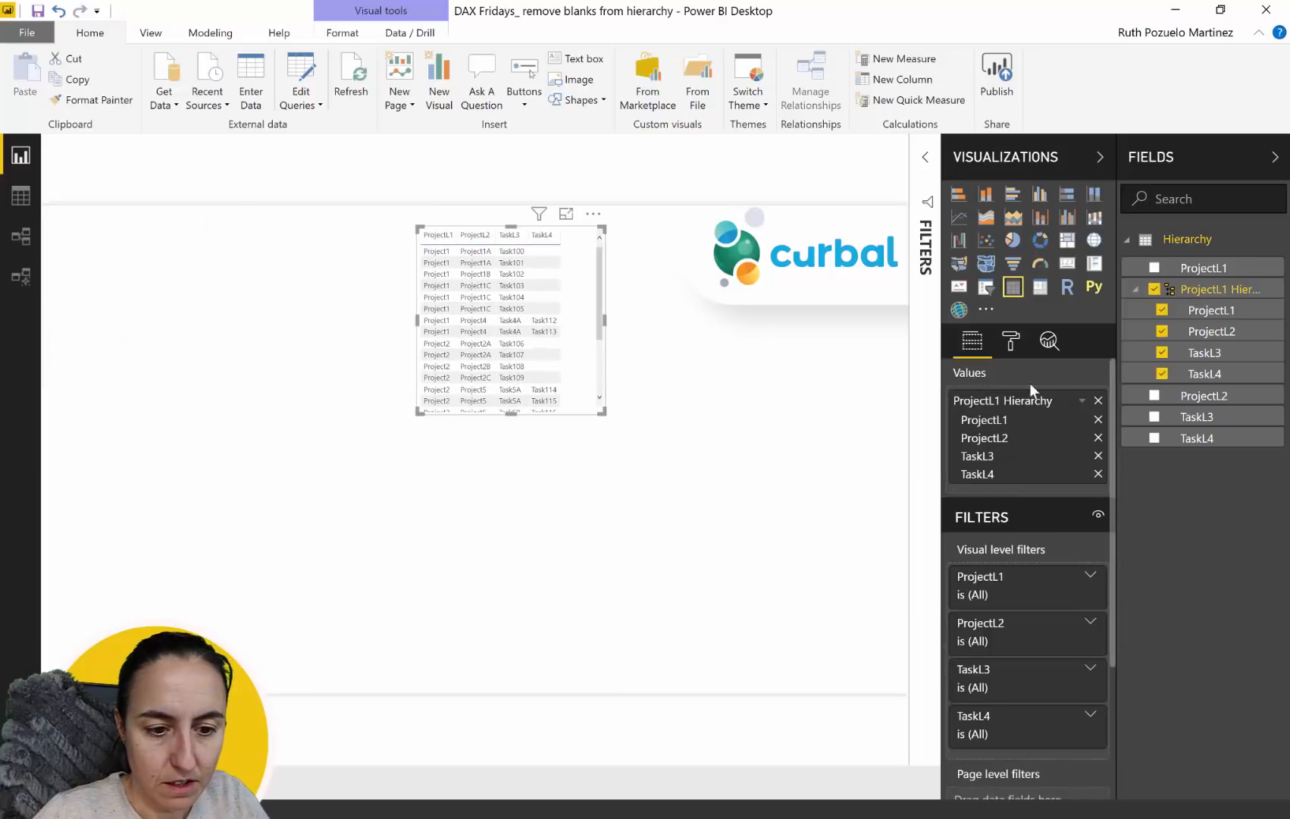
# Step: Convert the table visual into a matrix and turn on the +/- icons for its row headers
pyautogui.click(1013, 345)
pyautogui.scroll(-2, 989, 497)
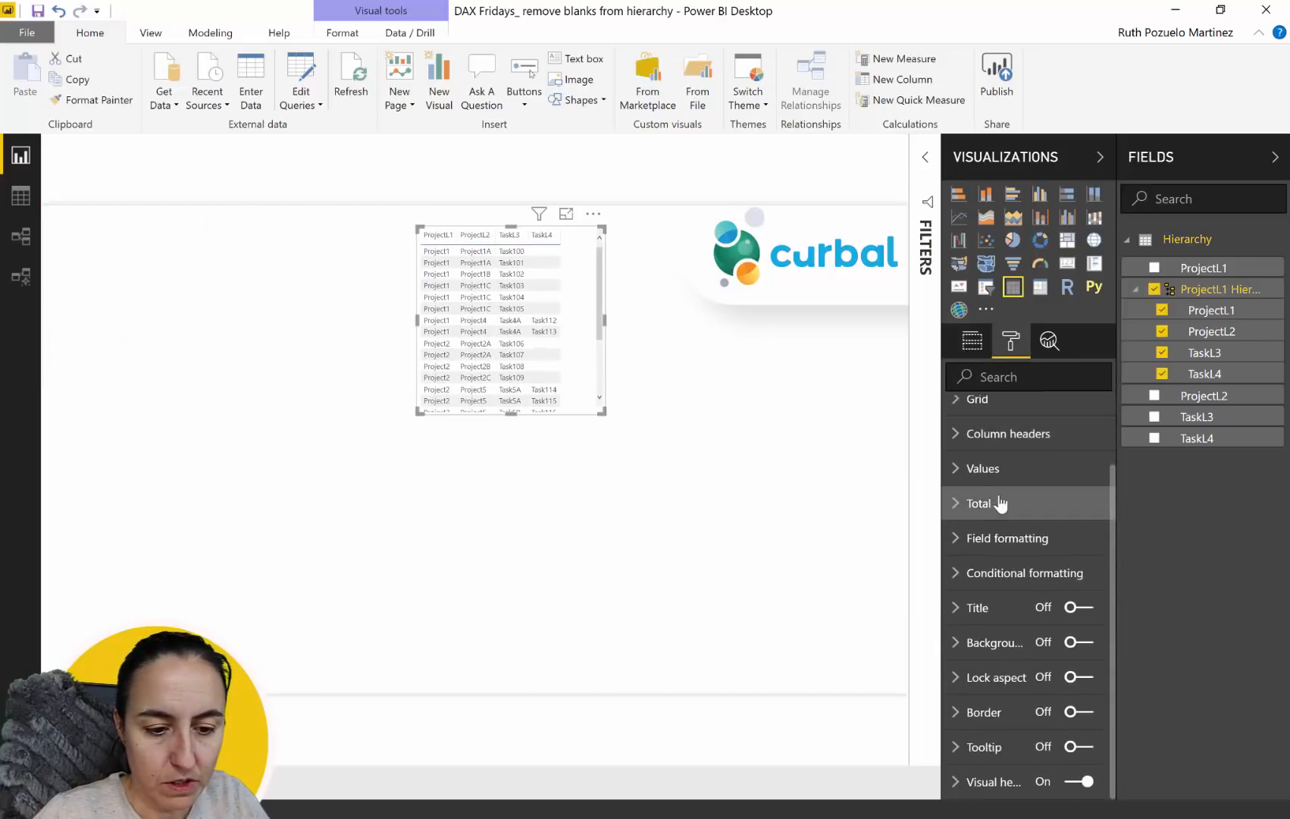
pyautogui.scroll(2, 1020, 455)
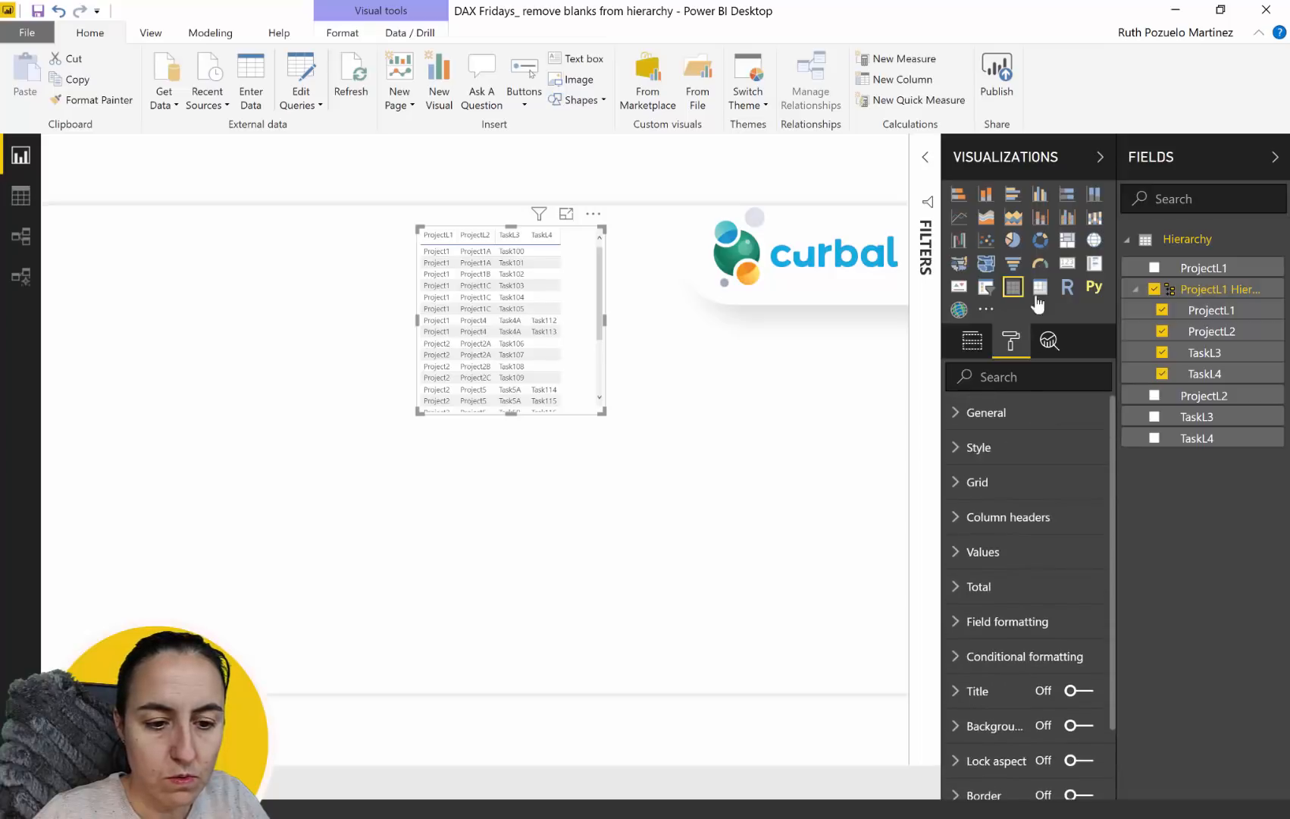
pyautogui.click(1040, 289)
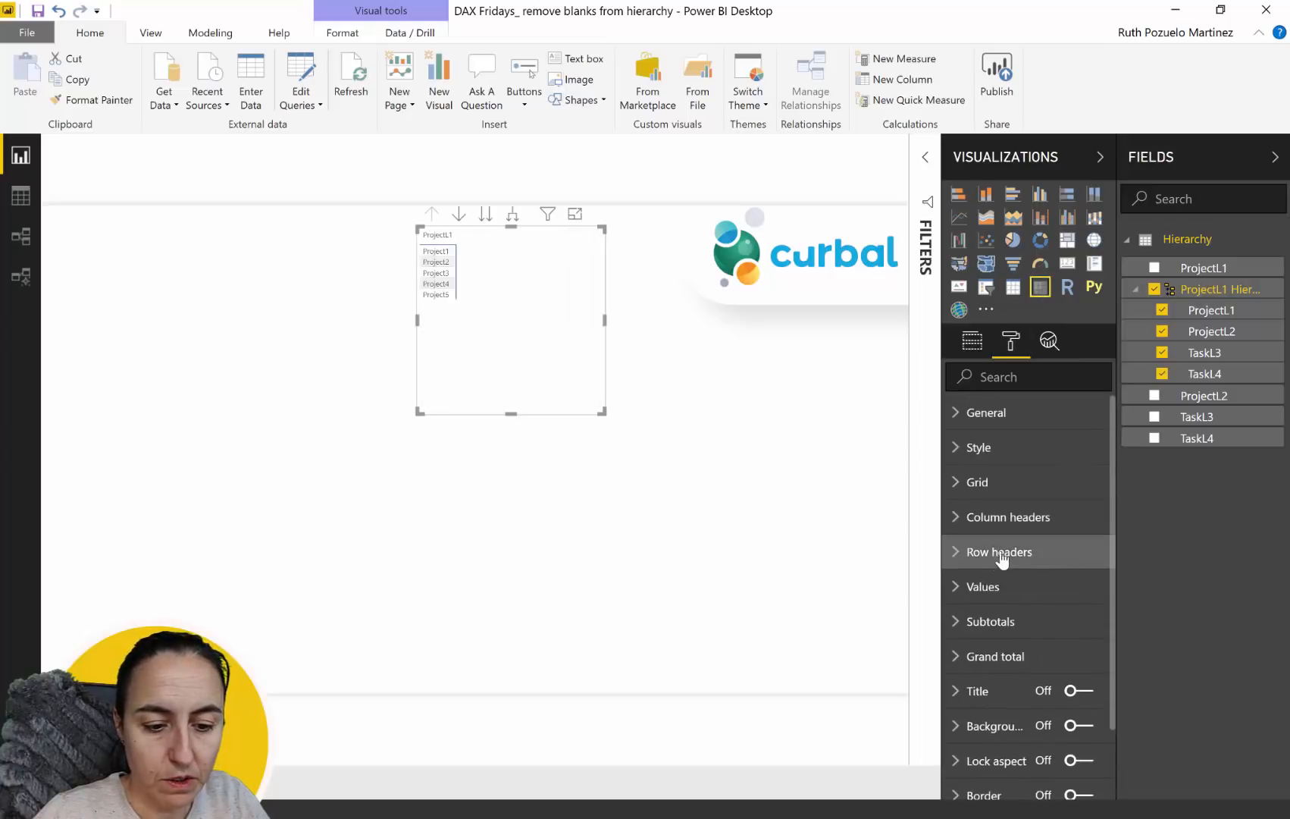
pyautogui.click(1019, 549)
pyautogui.scroll(-3, 1019, 550)
pyautogui.click(1007, 638)
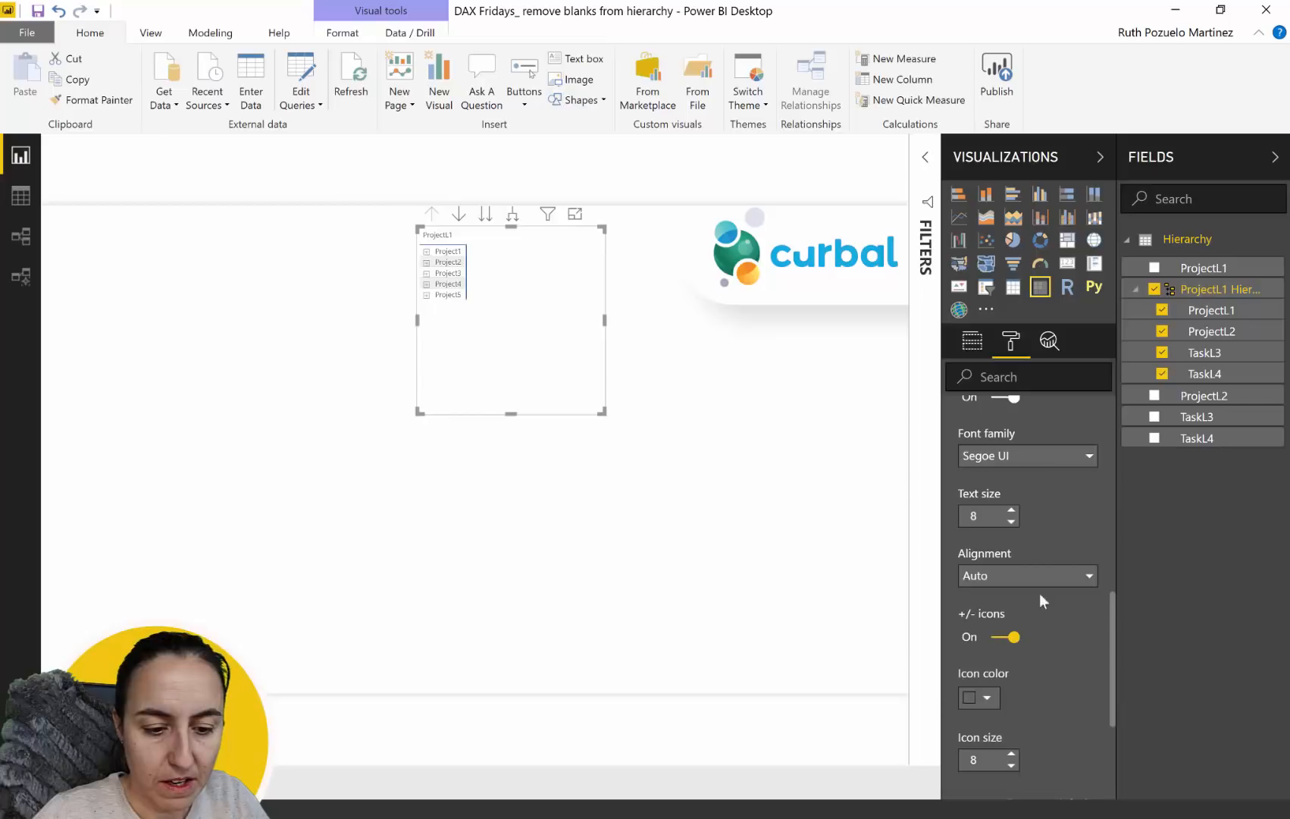
# Step: Set the matrix row headers' text size to 17 and enlarge the matrix, making it much taller and slightly wider
pyautogui.click(1013, 513)
pyautogui.click(1012, 513)
pyautogui.click(1013, 512)
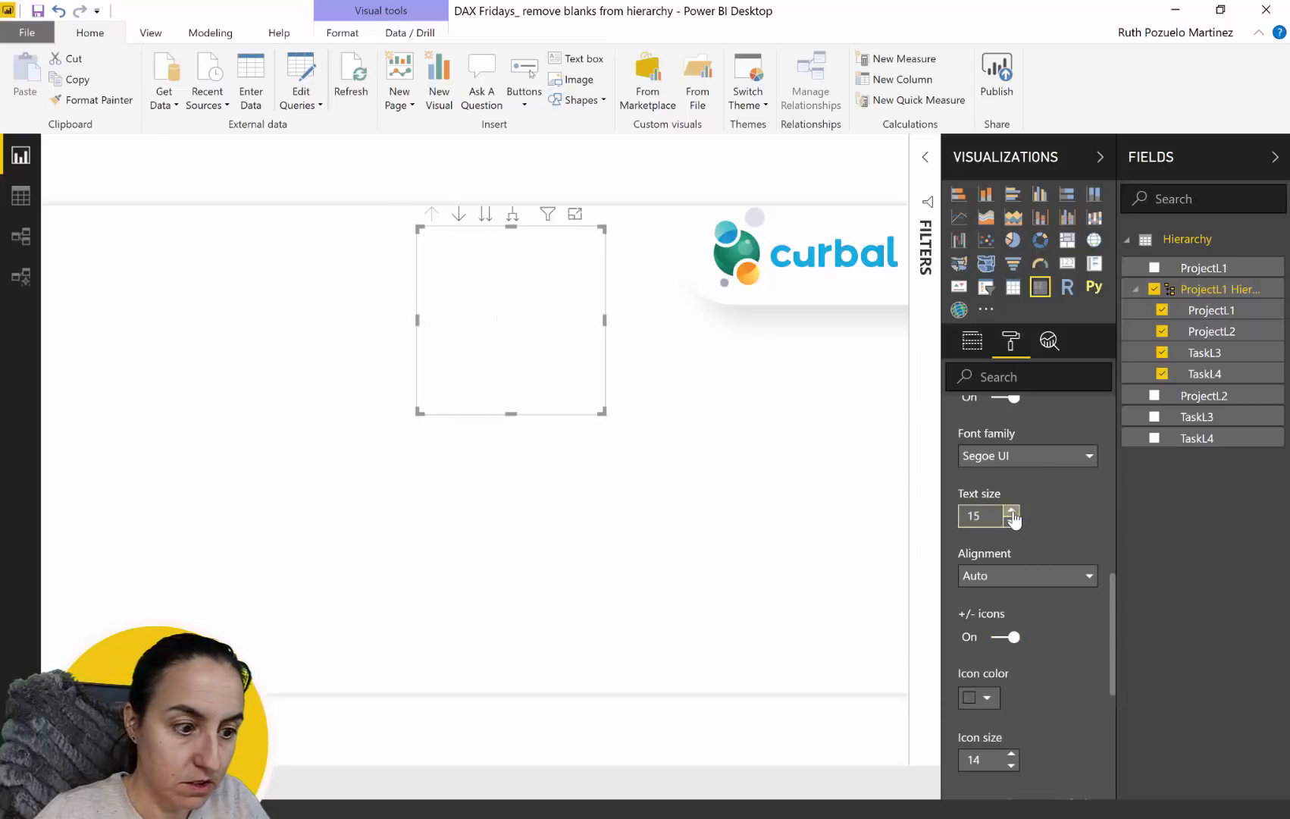
pyautogui.click(1013, 513)
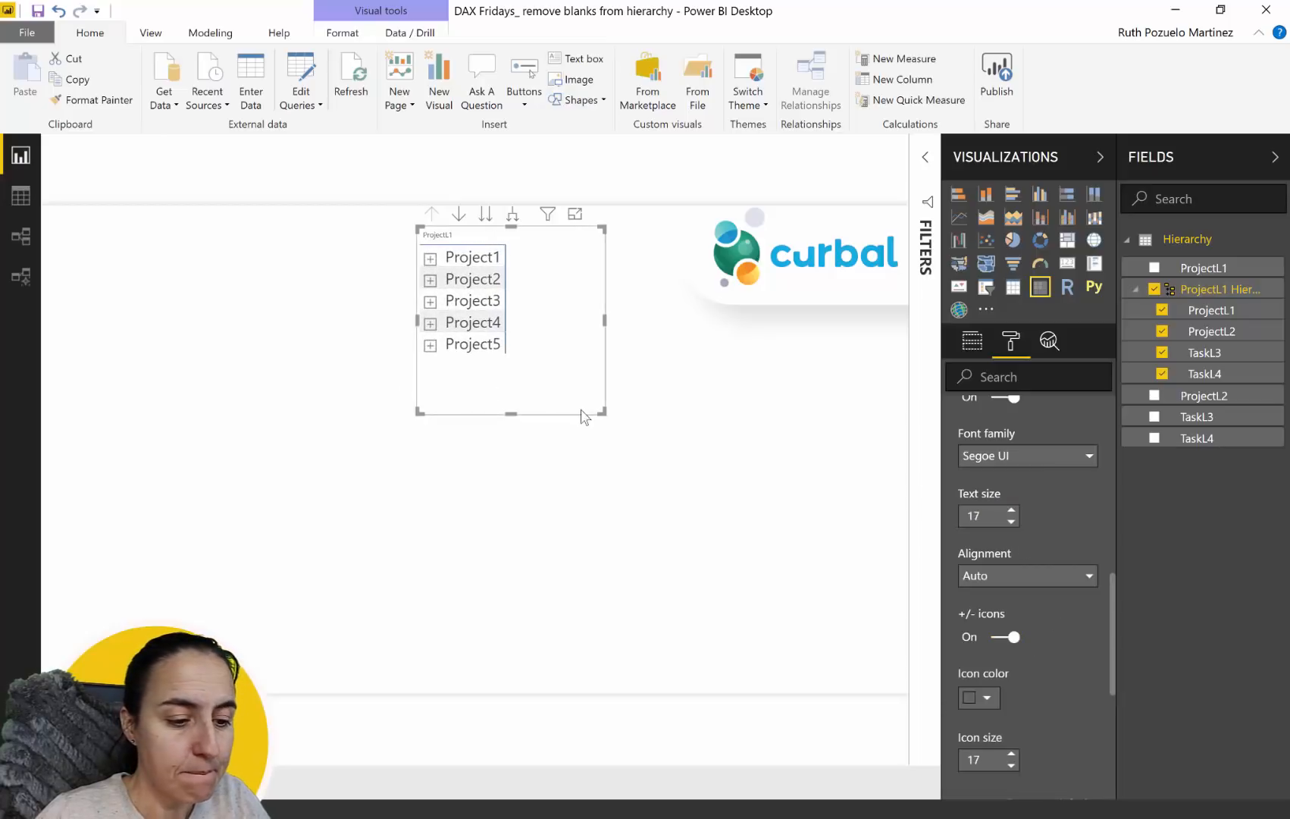
pyautogui.moveTo(599, 414); pyautogui.dragTo(643, 624)
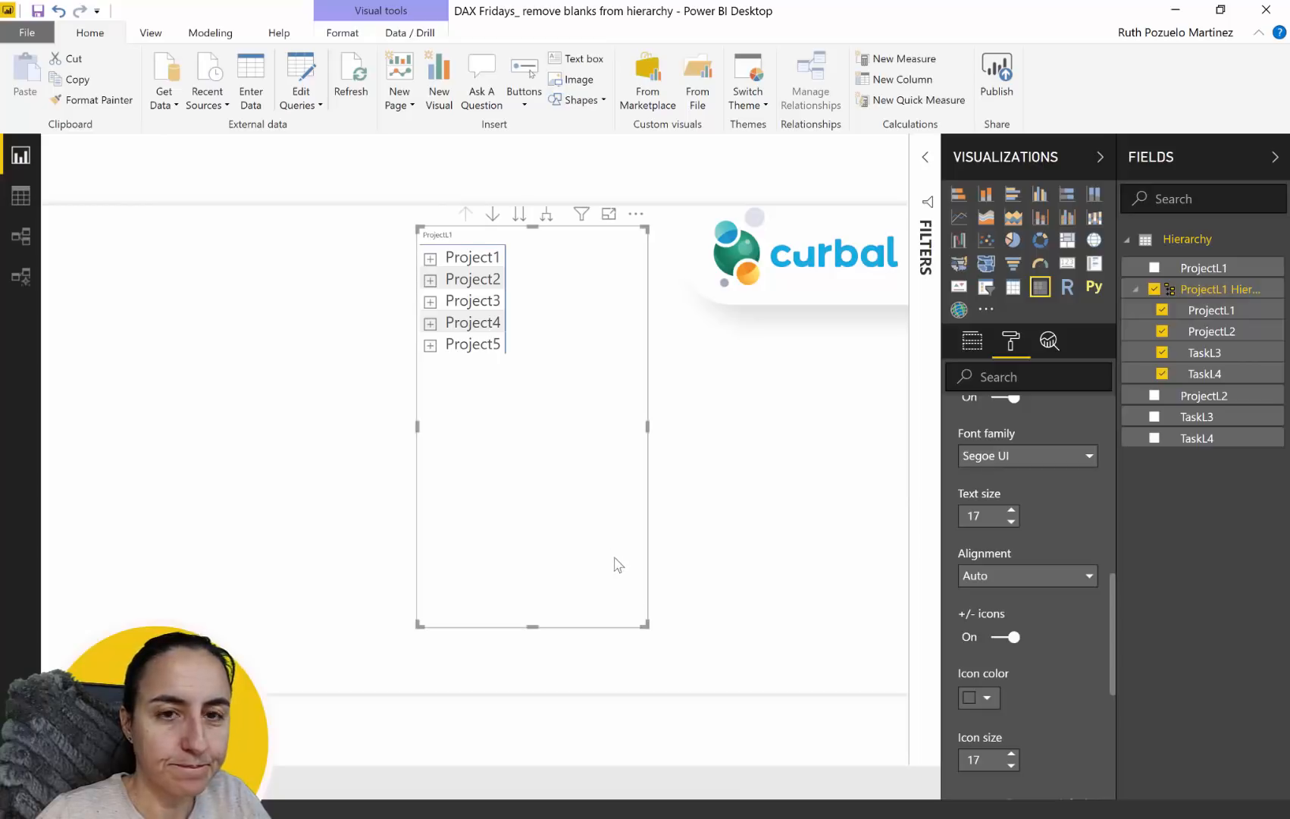
# Step: Expand Project1, Project1A with Task100 and Task101, and Project4 with Task4A in the matrix to examine their lowest-level rows
pyautogui.click(432, 260)
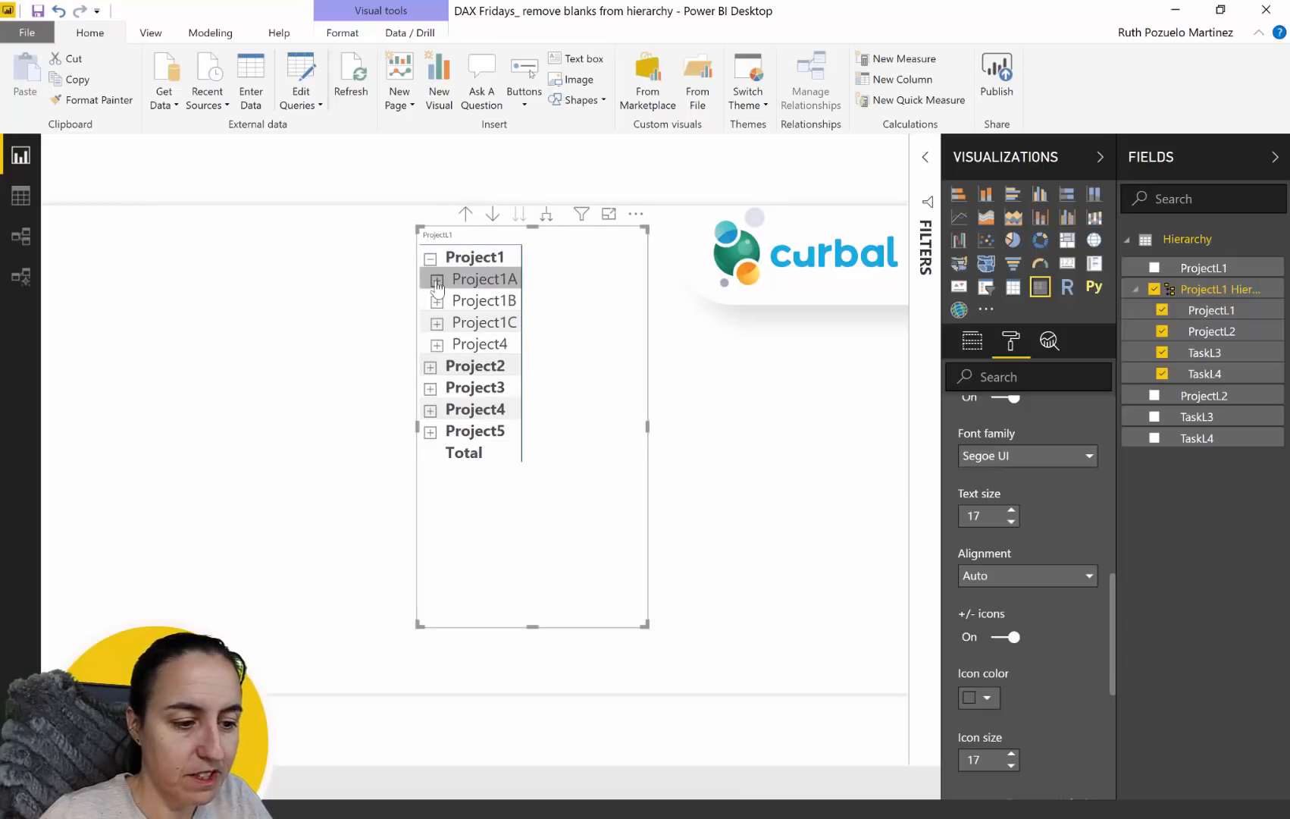
pyautogui.click(438, 280)
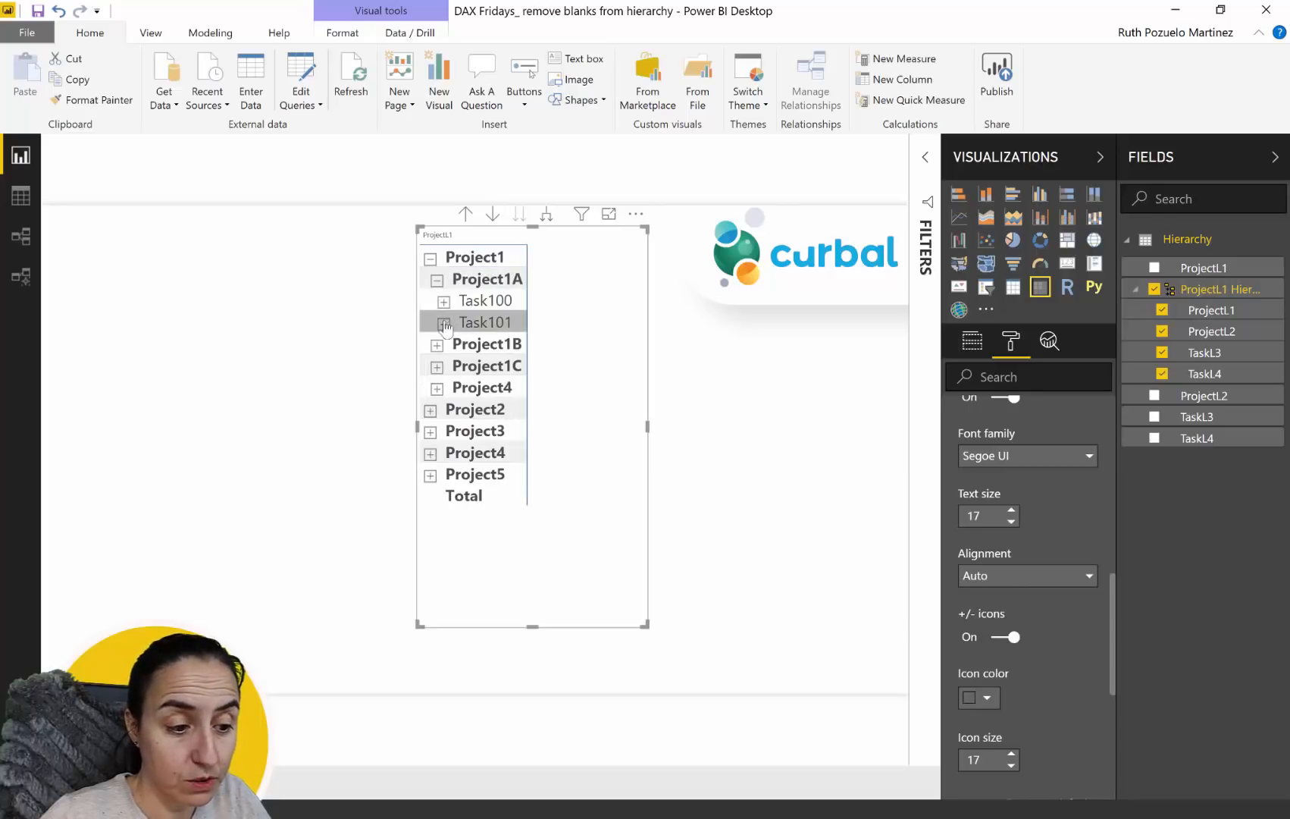
pyautogui.click(444, 302)
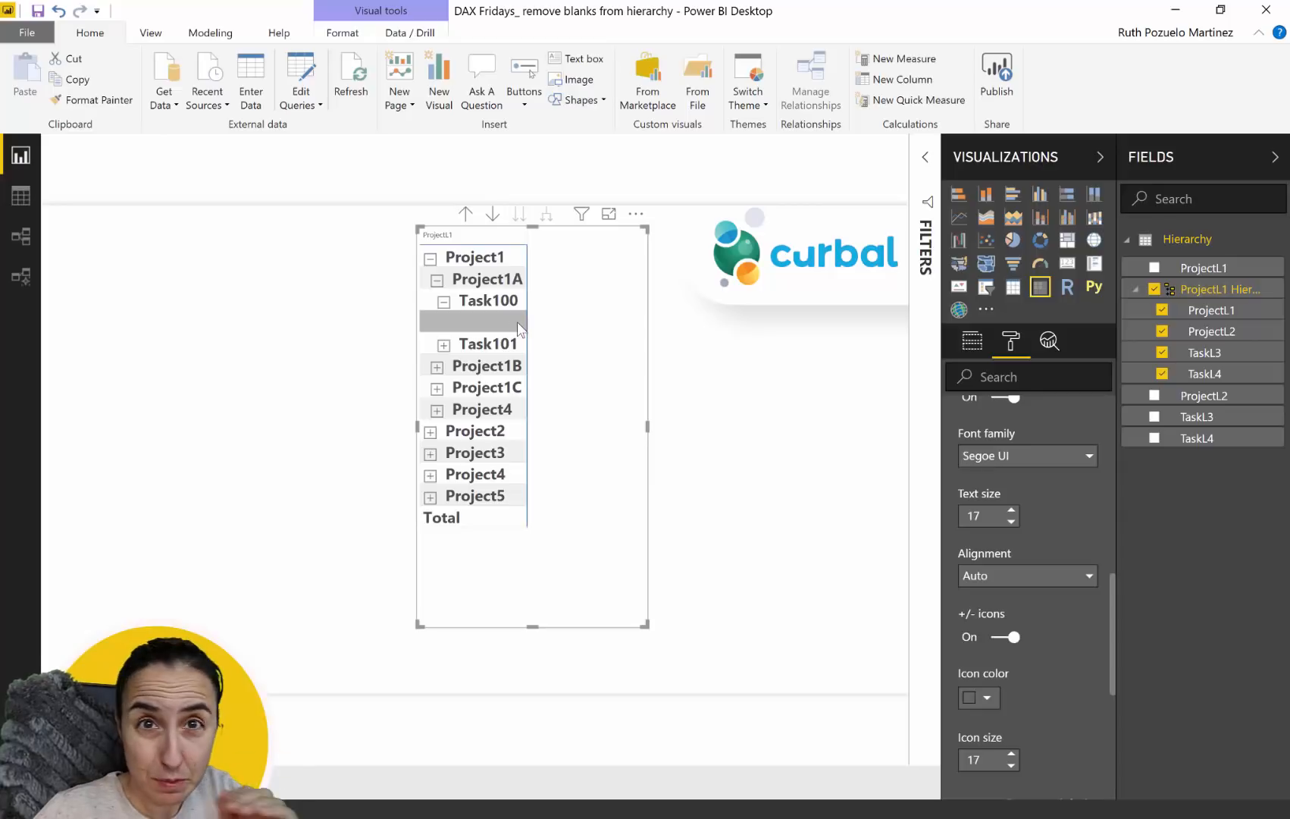
pyautogui.click(439, 410)
pyautogui.click(444, 432)
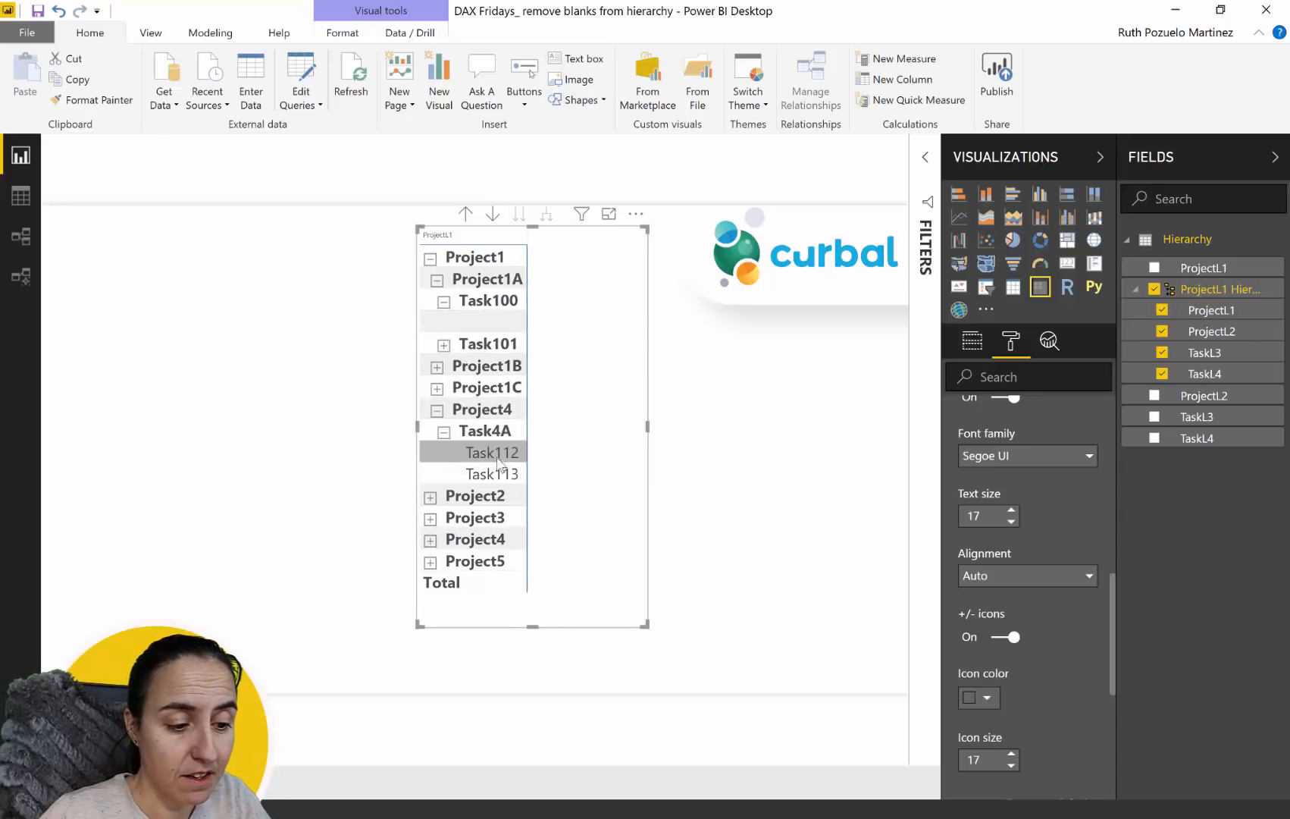
pyautogui.click(446, 352)
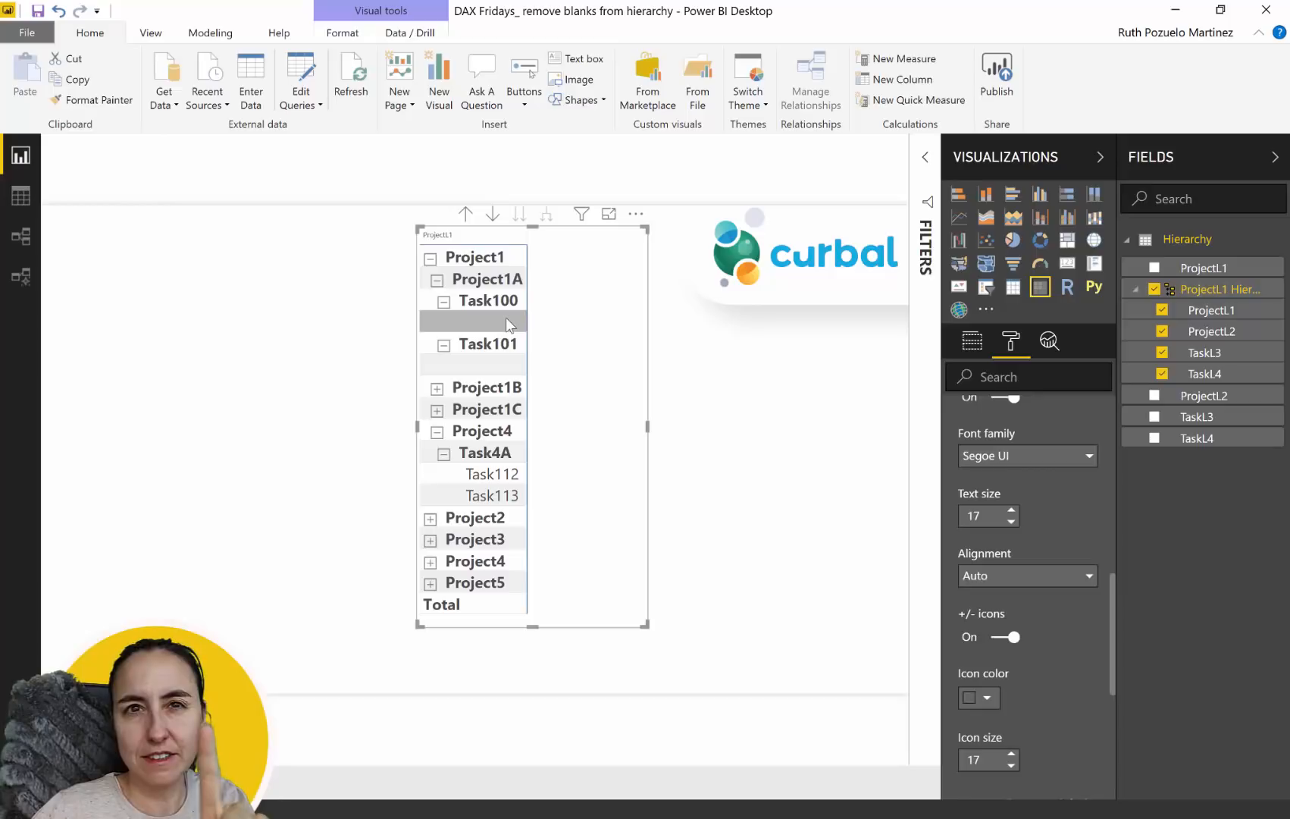
# Step: Create a new measure in the Hierarchy table named "is L4 blank?"
pyautogui.click(783, 414)
pyautogui.click(1280, 239)
pyautogui.click(1258, 259)
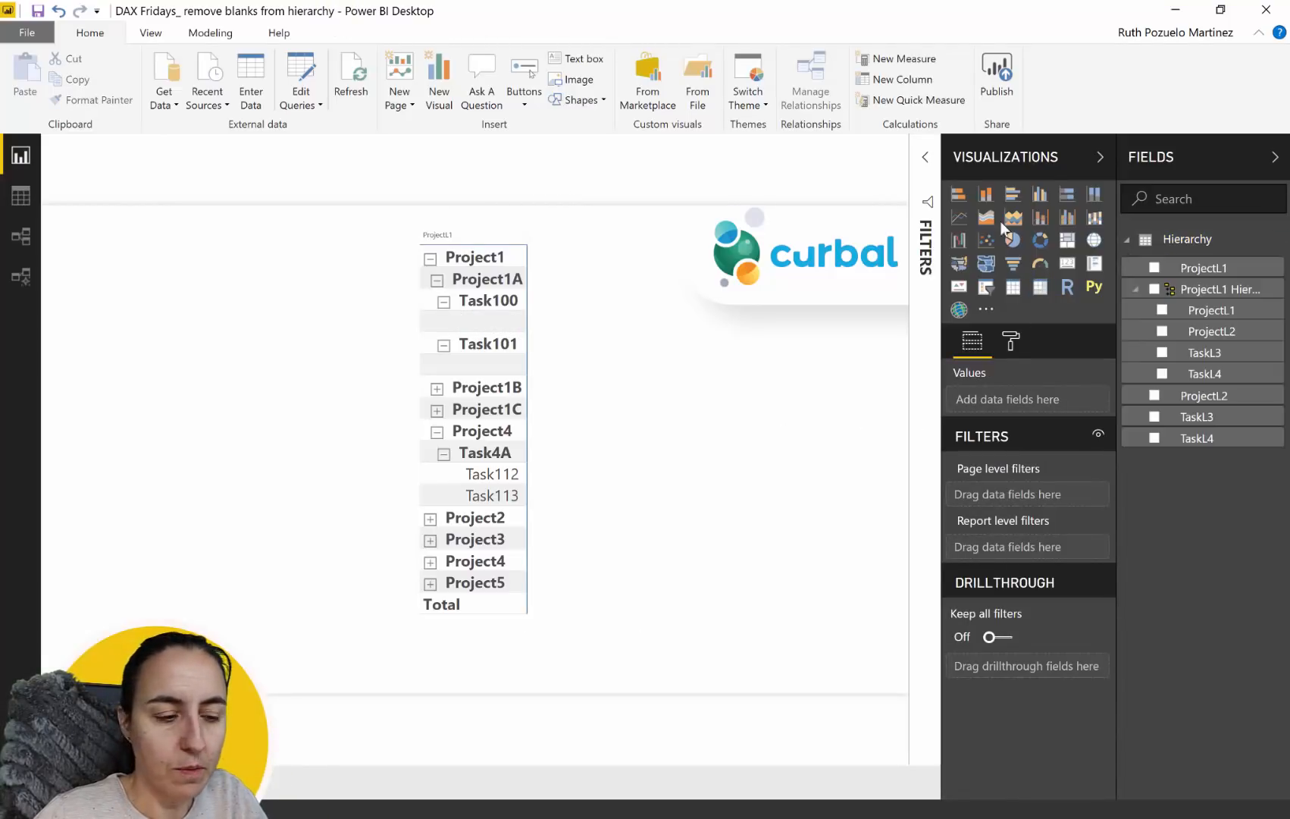
pyautogui.write('is b')
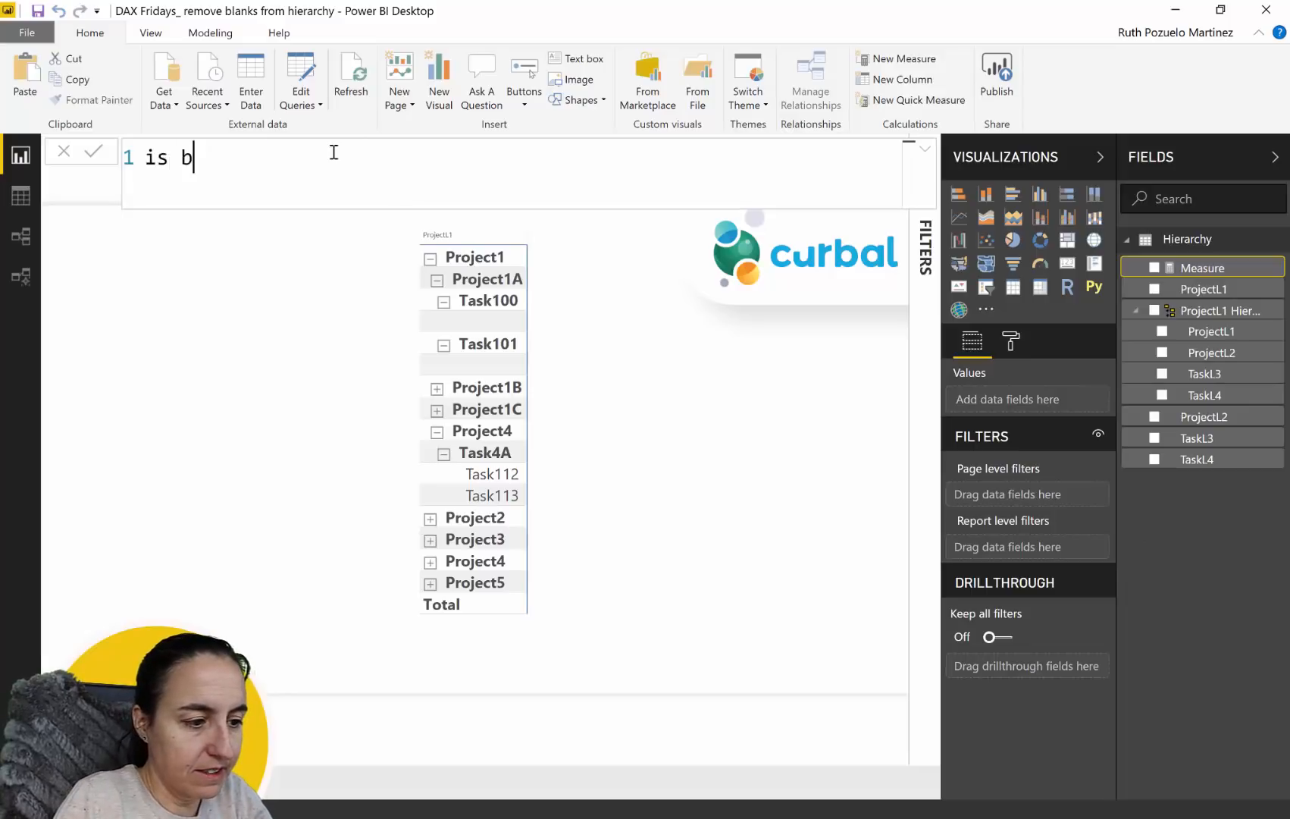
pyautogui.press('BackSpace')
pyautogui.write('L4 b')
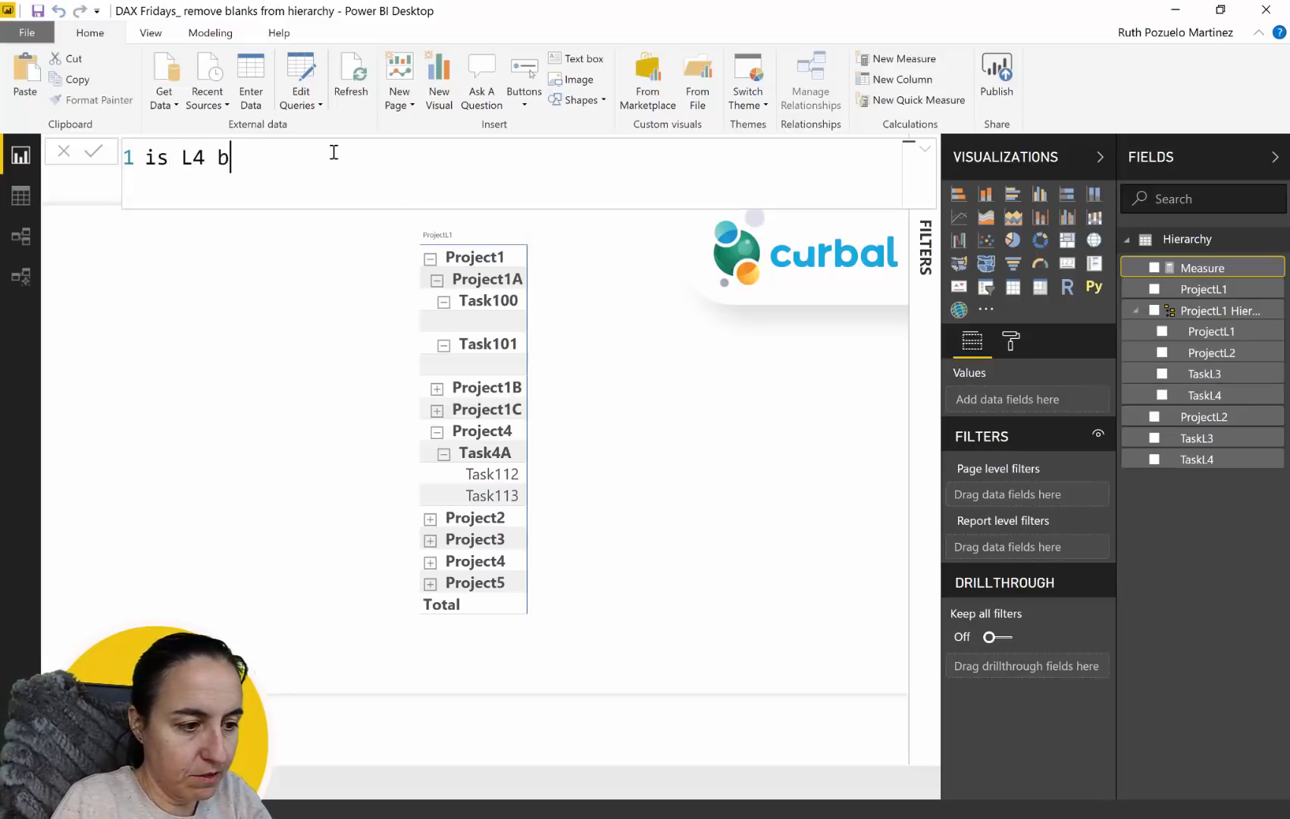
pyautogui.write('lank?')
pyautogui.hotkey('shift', 'Return')
pyautogui.press('BackSpace')
pyautogui.write('=')
pyautogui.hotkey('shift', 'Return')
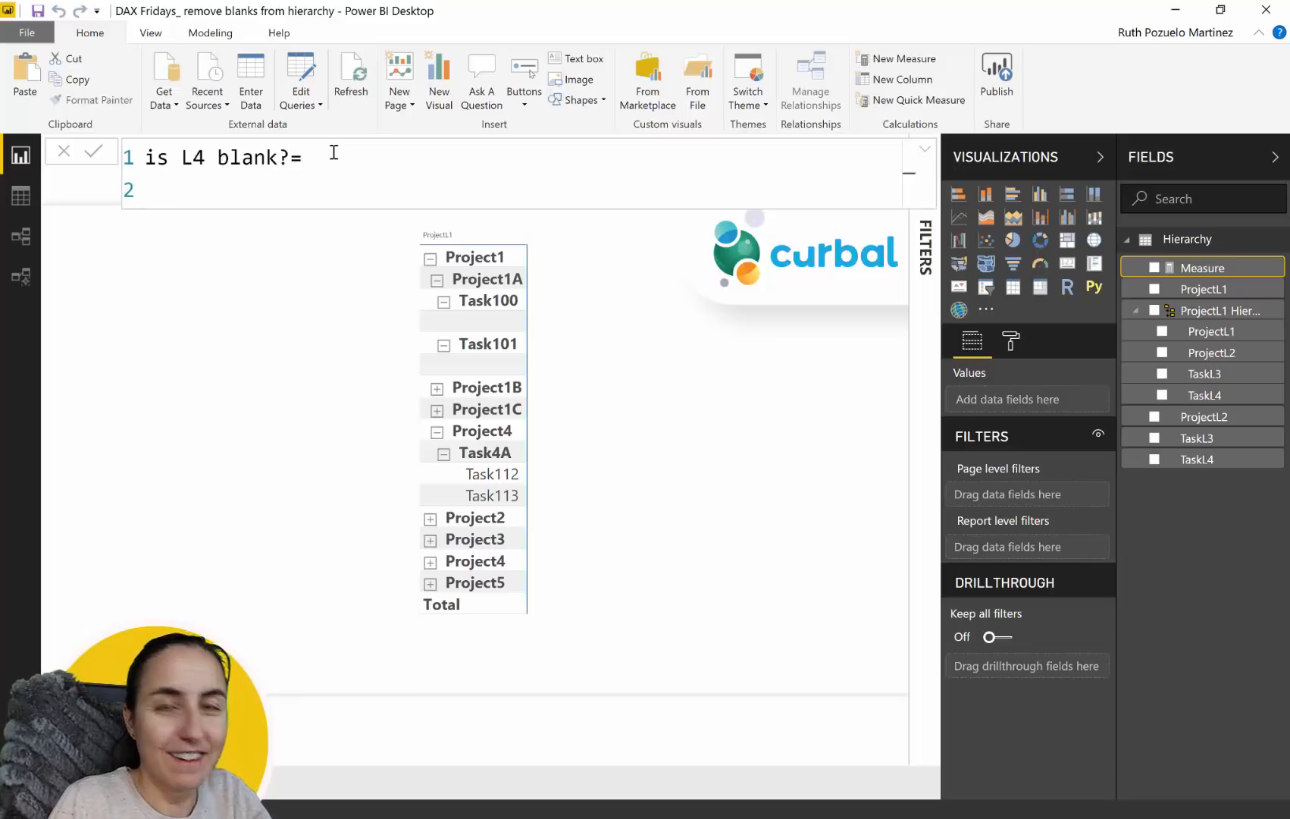
# Step: Define the measure as ISBLANK(SELECTEDVALUE('Hierarchy'[TaskL4])) and add it to the matrix values
pyautogui.write('is')
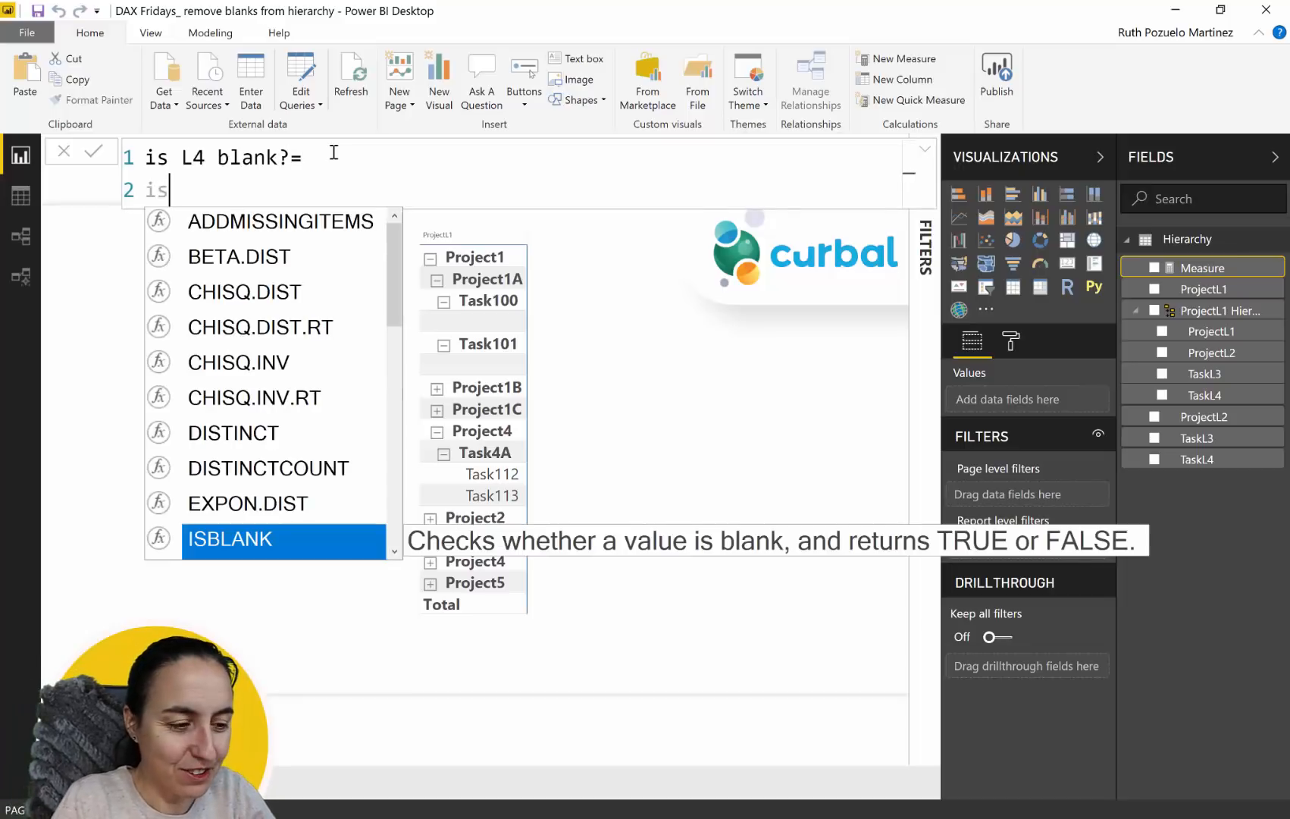
pyautogui.press('Tab')
pyautogui.write('sel')
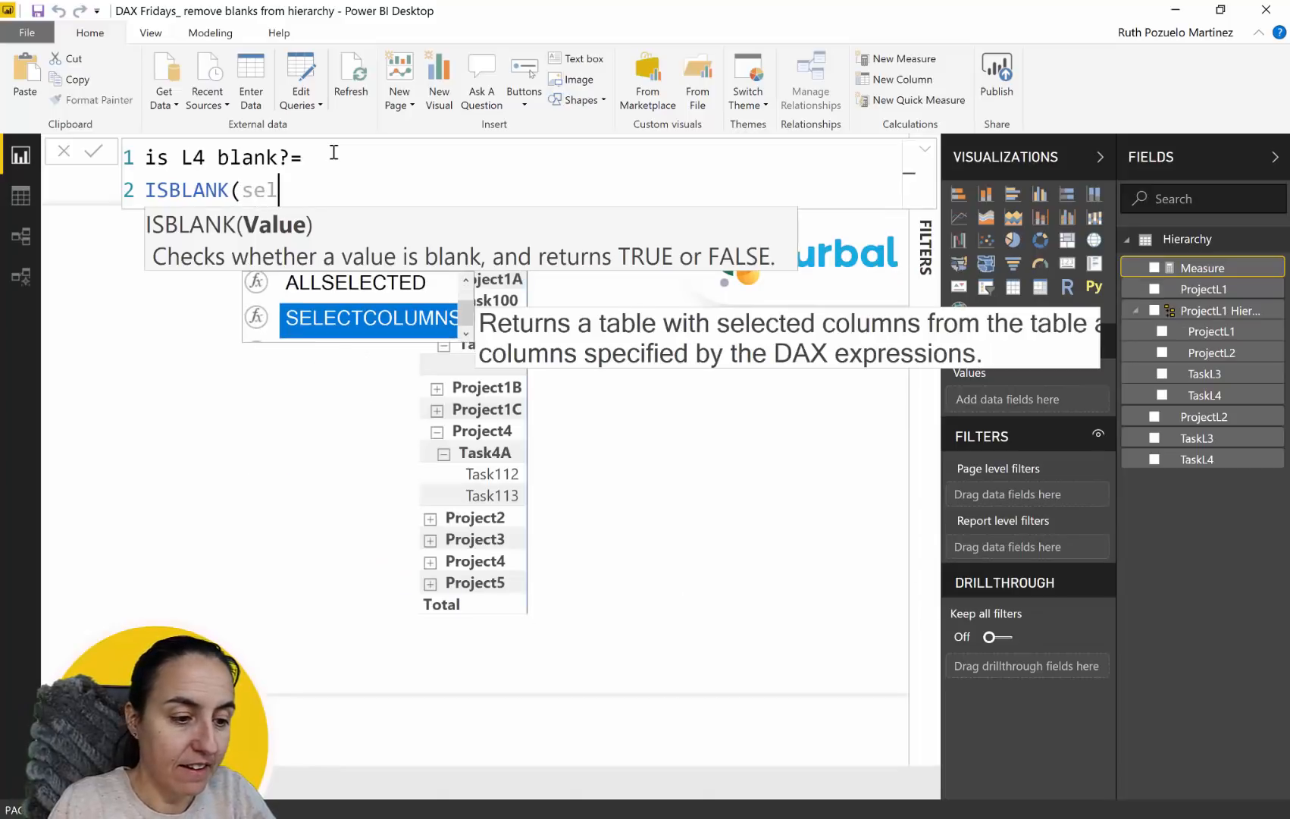
pyautogui.press('Down')
pyautogui.press('Tab')
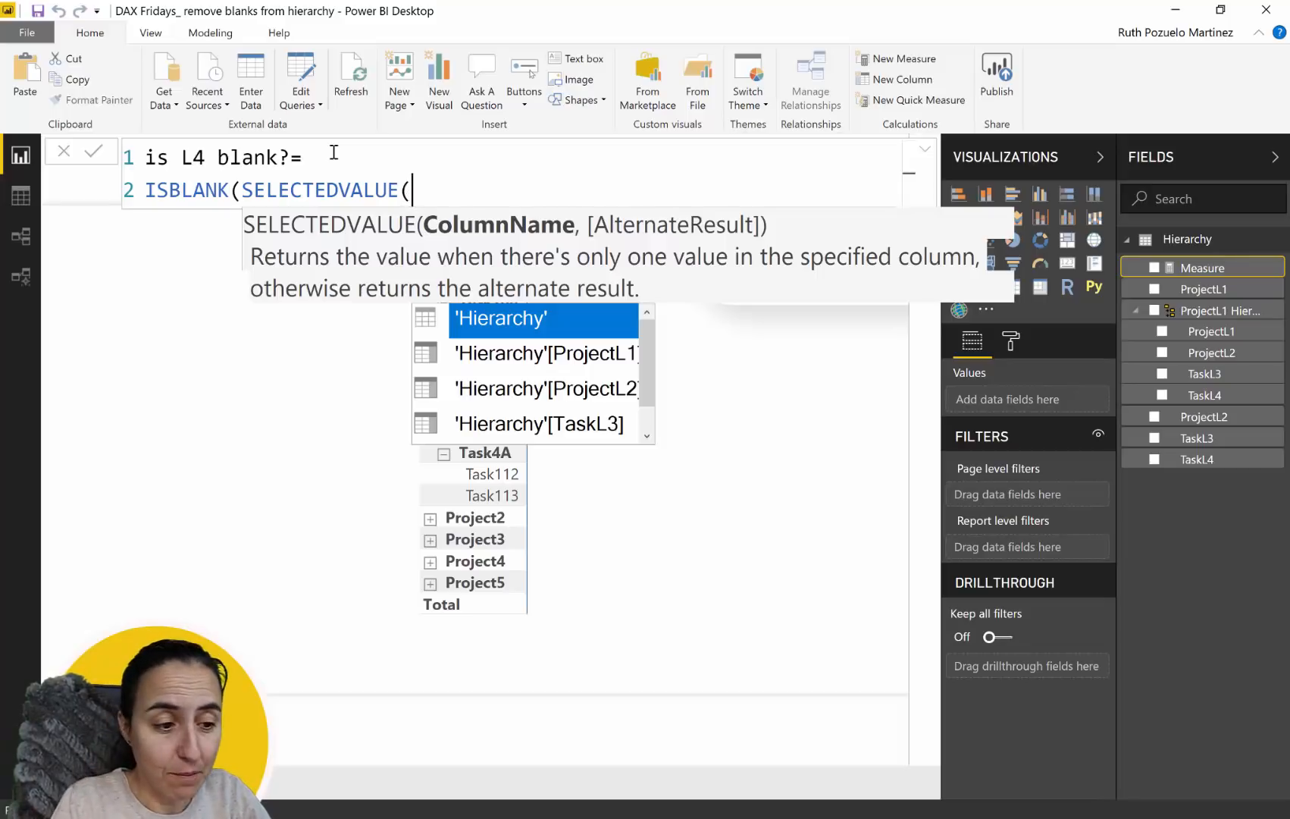
pyautogui.press('Down')
pyautogui.press('Down')
pyautogui.press('Down')
pyautogui.press('Down')
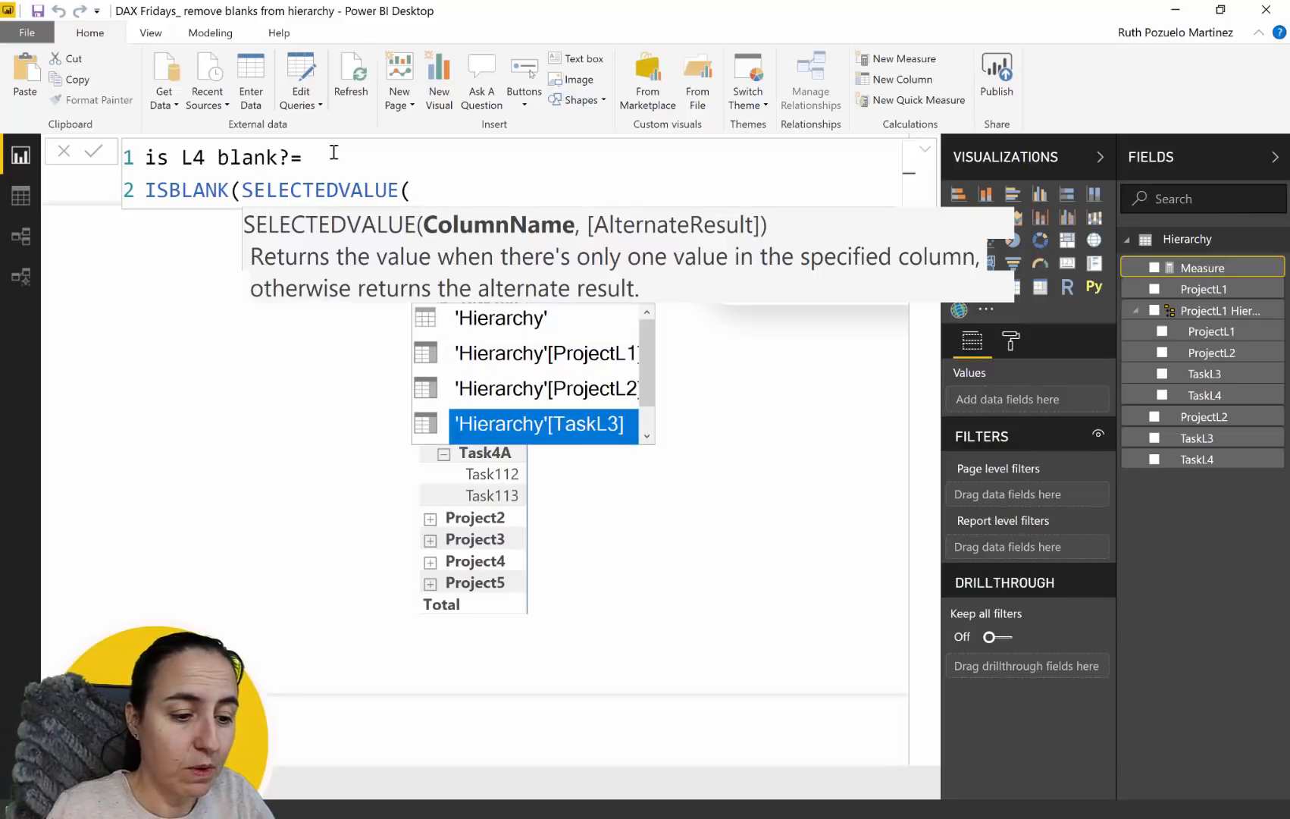
pyautogui.press('Tab')
pyautogui.write('))')
pyautogui.hotkey('shift', 'Return')
pyautogui.click(257, 455)
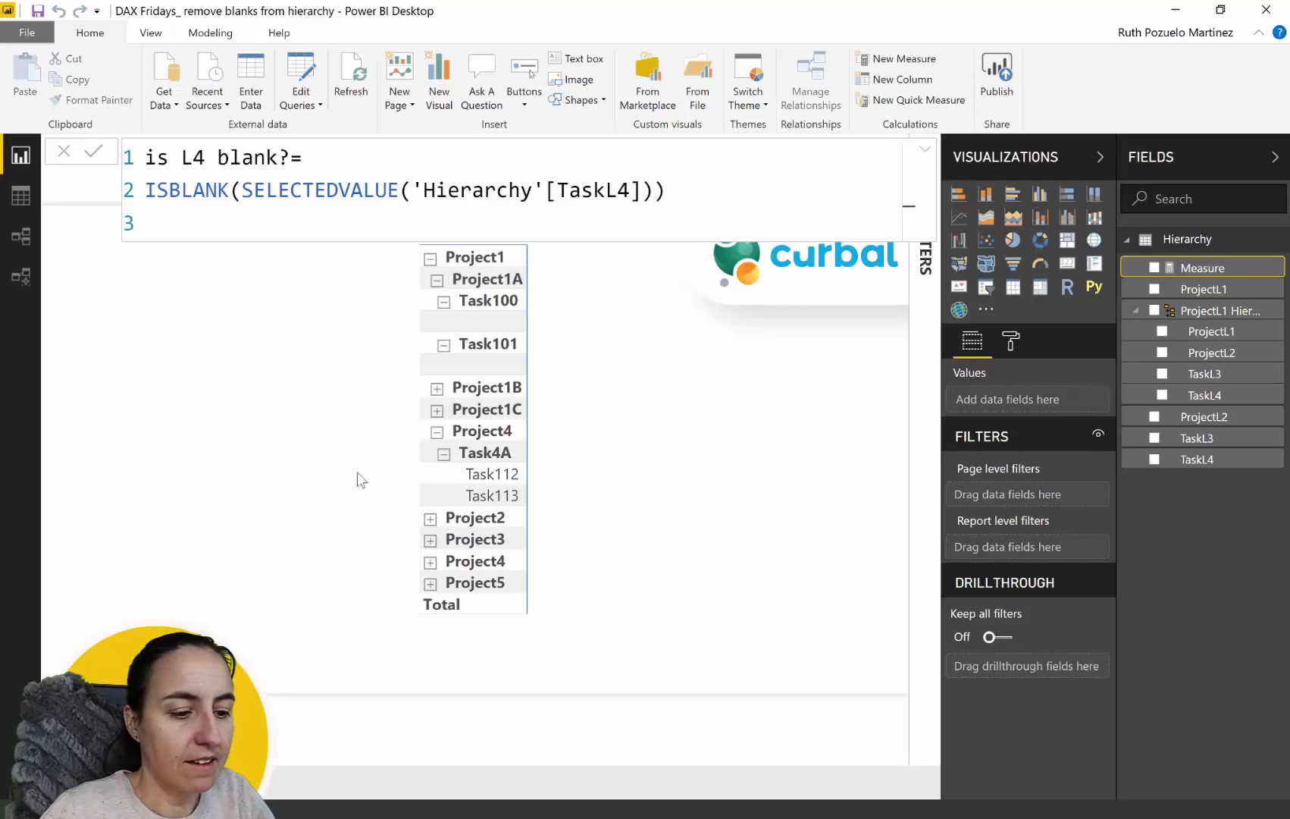
pyautogui.moveTo(1222, 270); pyautogui.dragTo(470, 426)
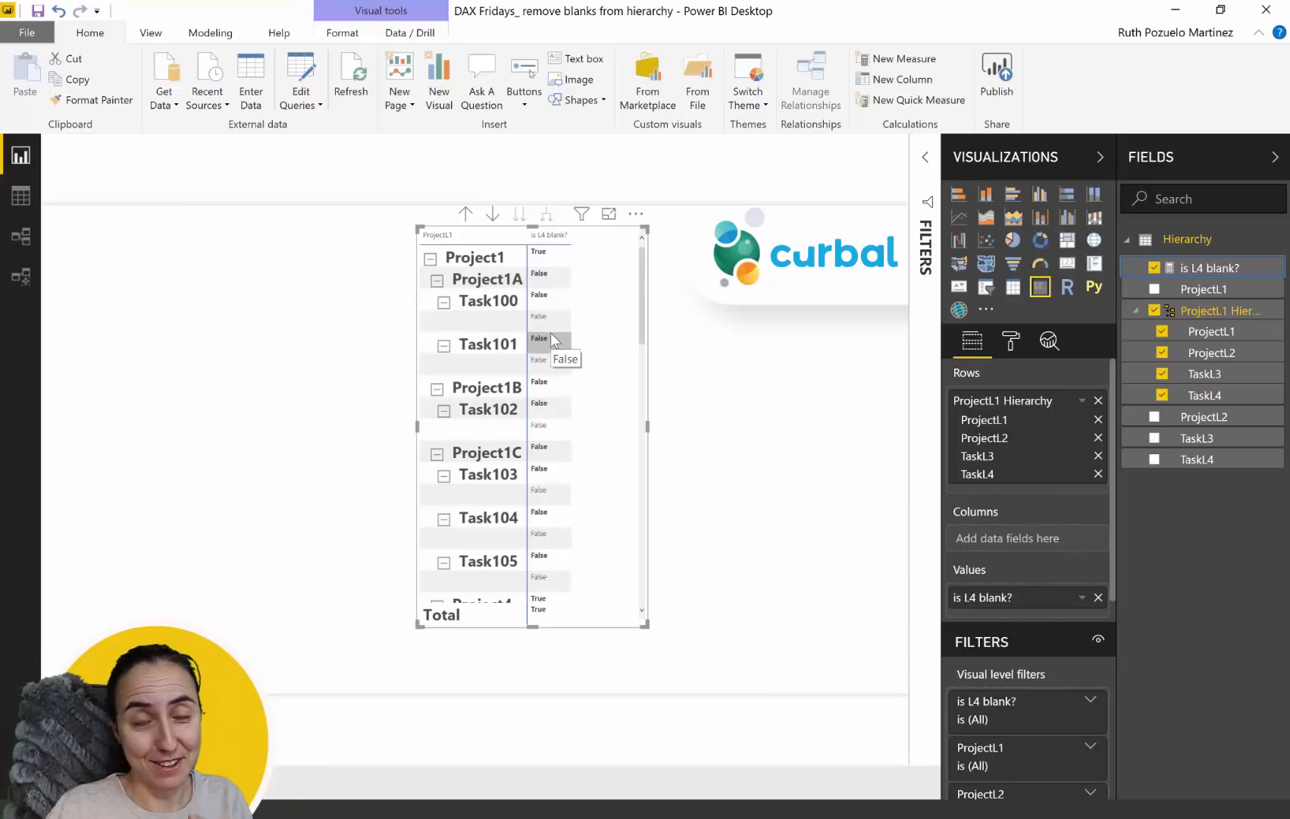
# Step: Replace the empty values in the Hierarchy query's TaskL4 column with null in Power Query Editor and apply the changes to the report
pyautogui.click(300, 76)
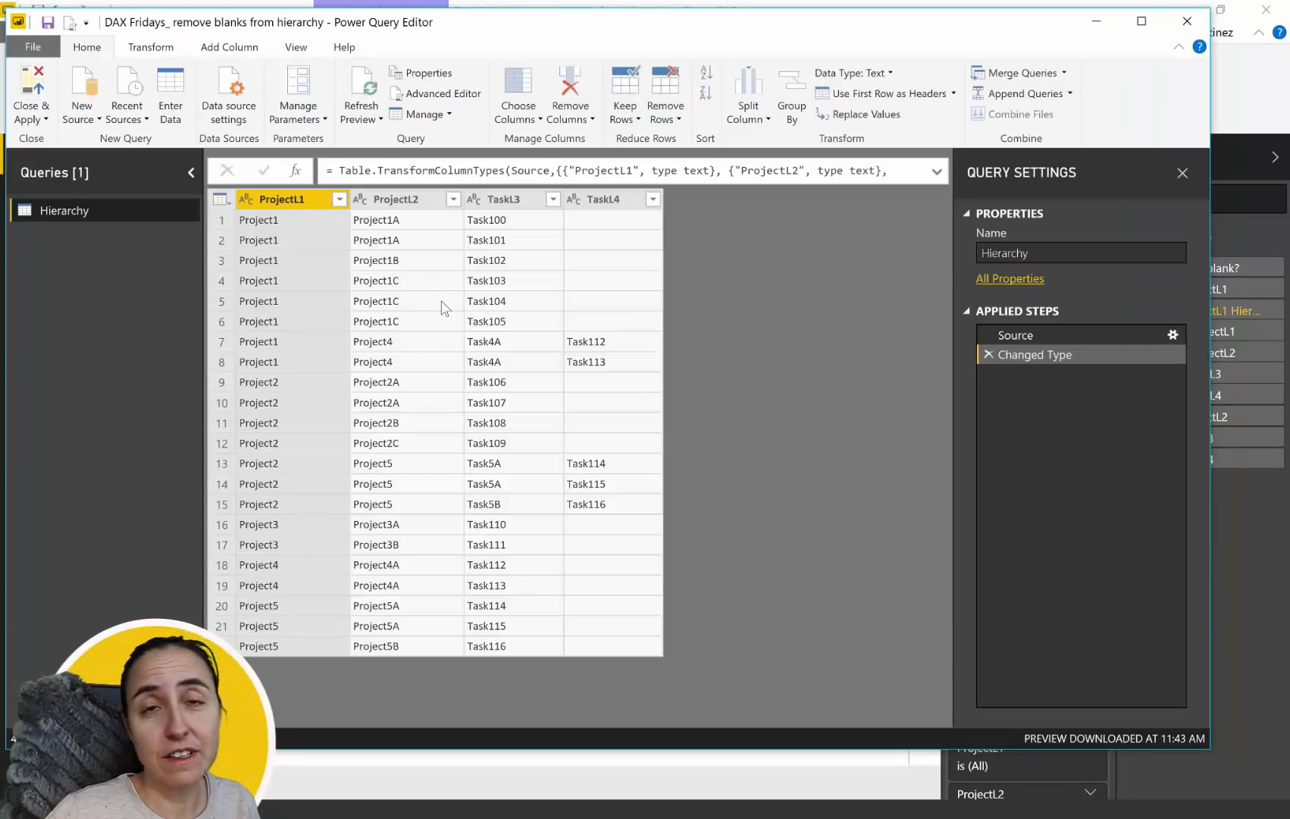
pyautogui.click(616, 226)
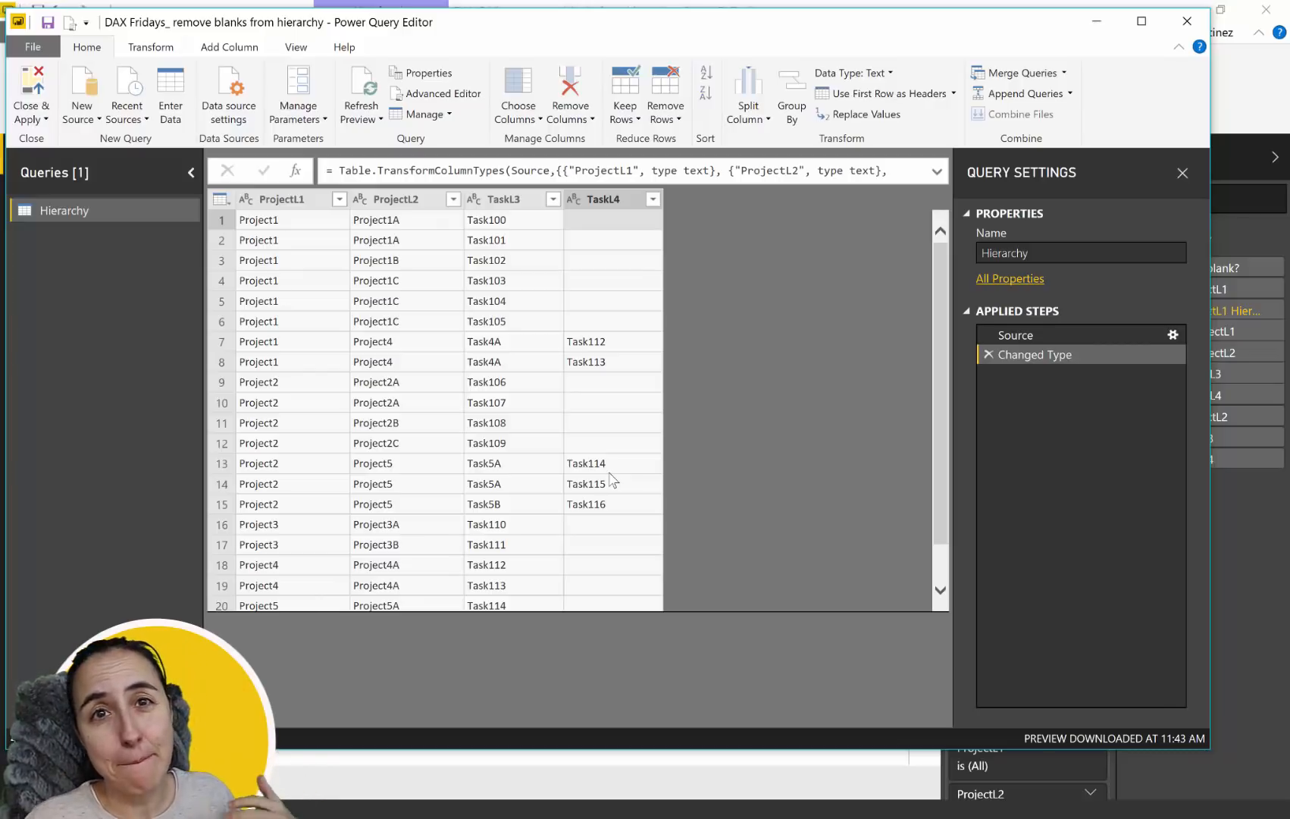
pyautogui.click(634, 202)
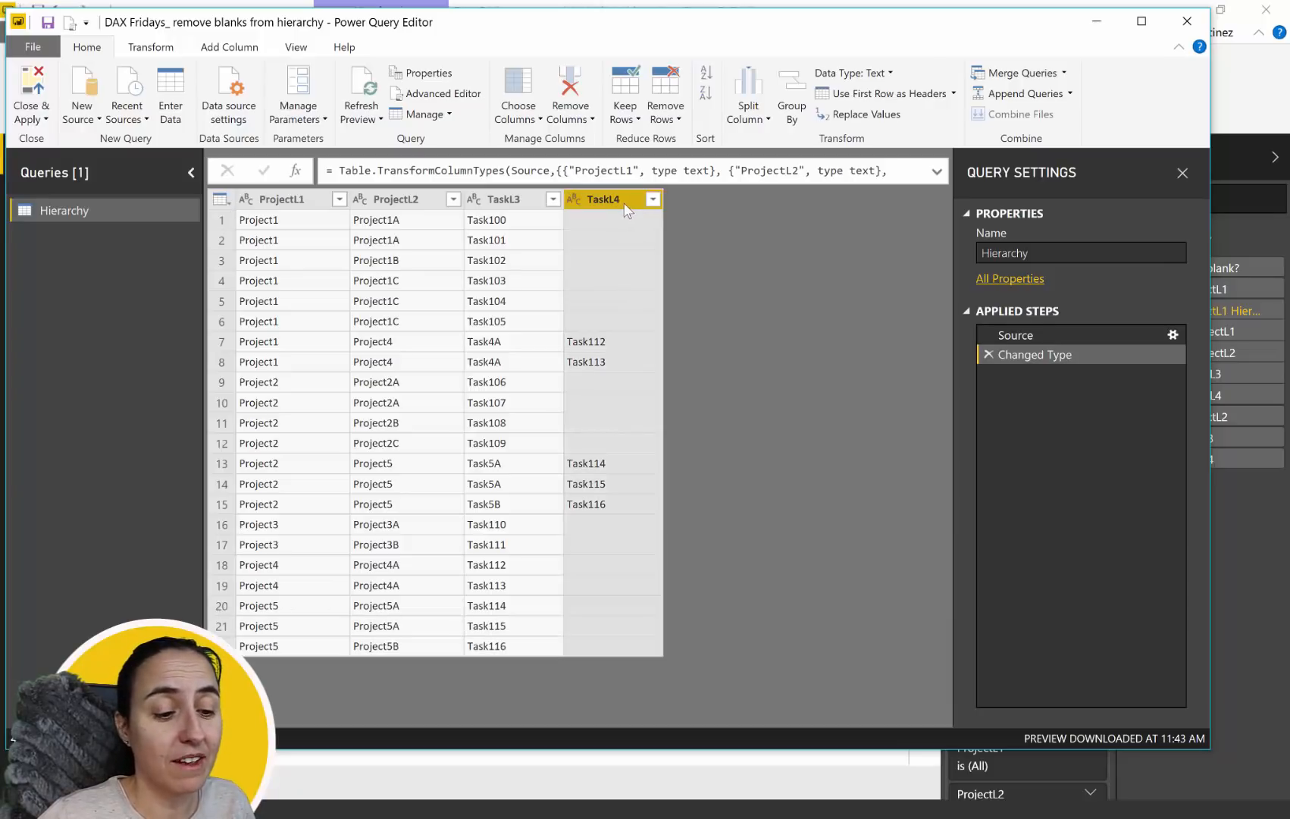
pyautogui.click(864, 114)
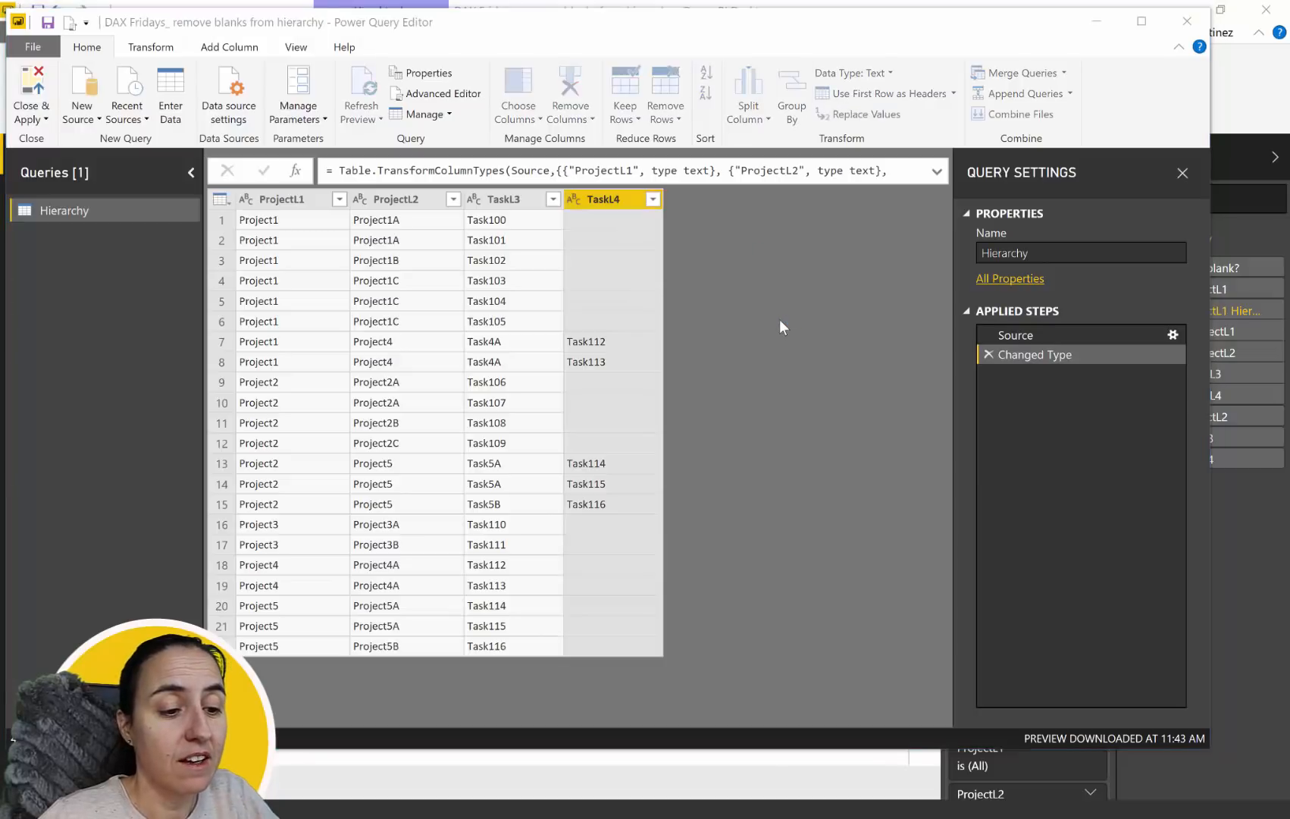
pyautogui.click(444, 427)
pyautogui.write('null')
pyautogui.press('Return')
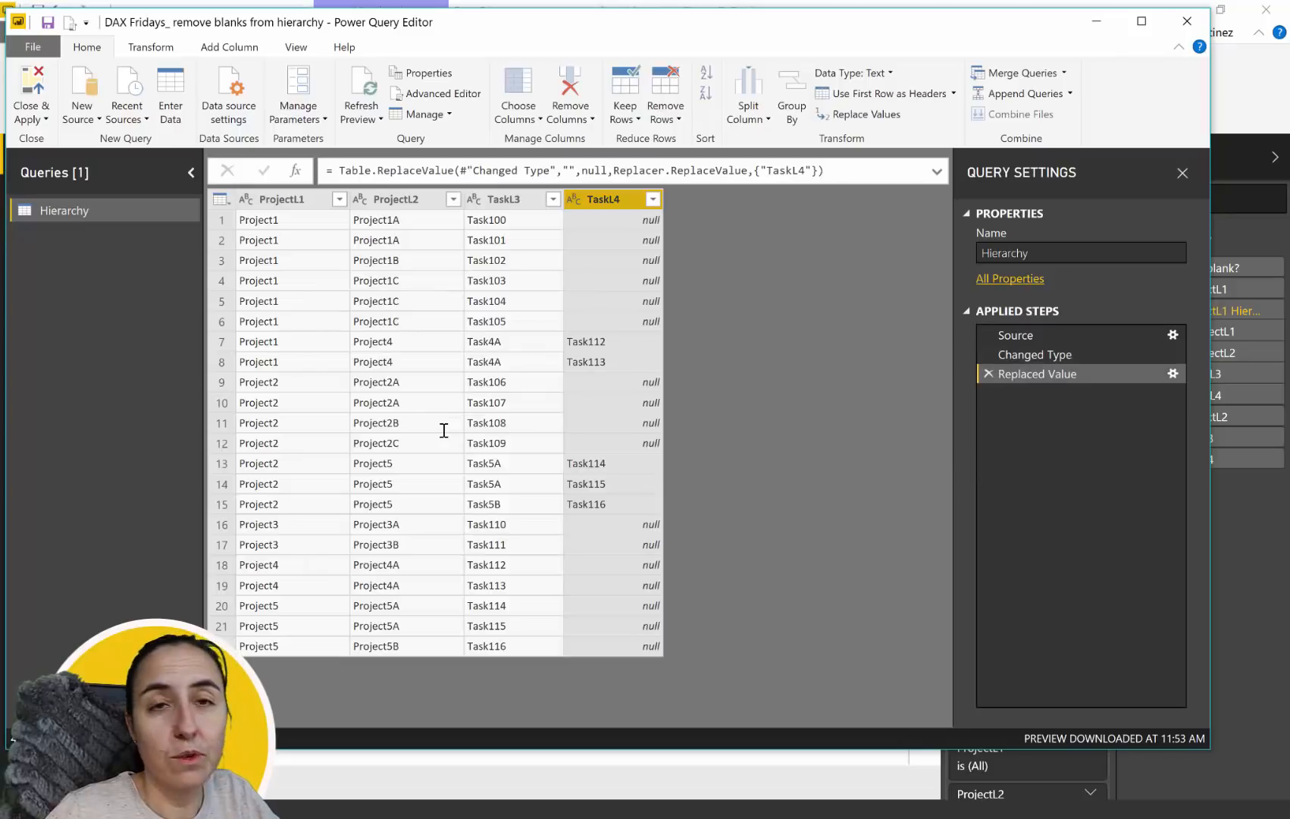
pyautogui.click(54, 114)
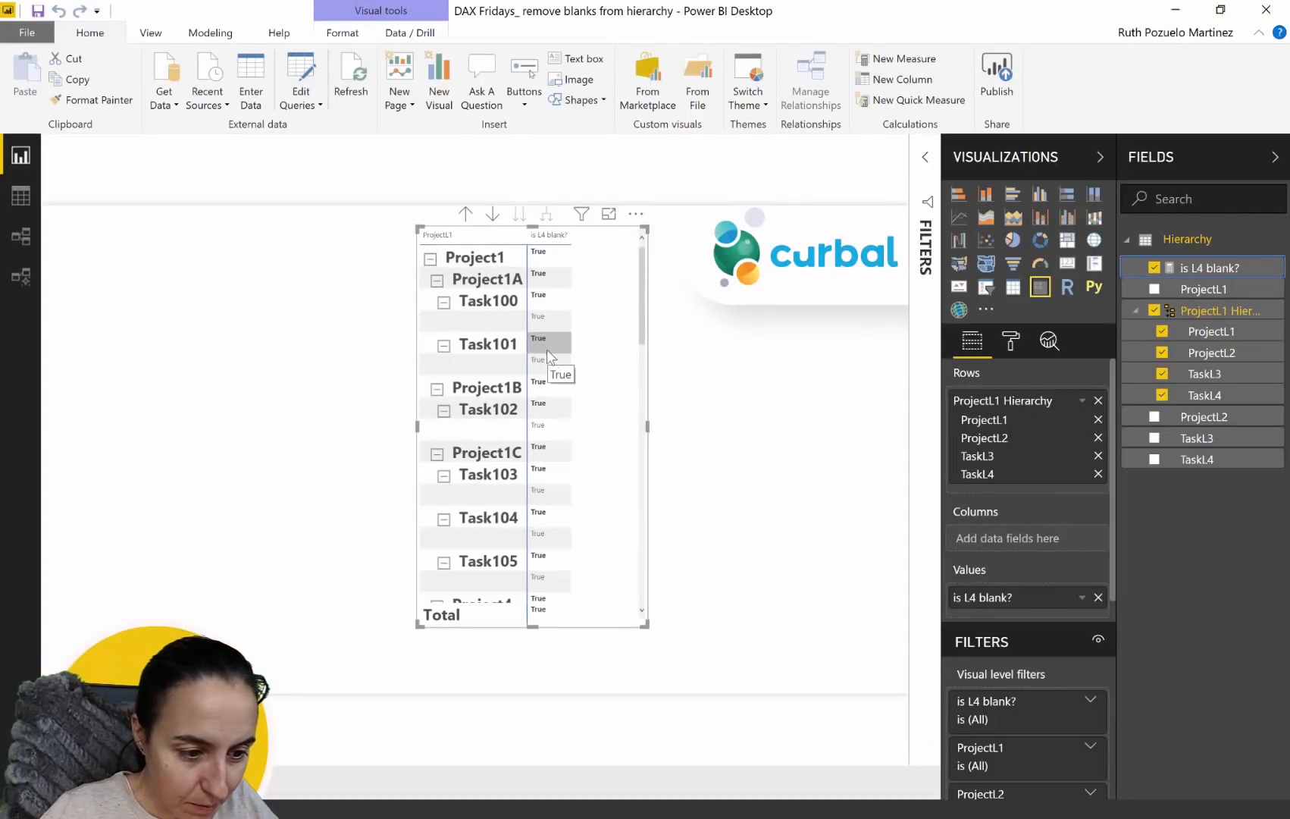
# Step: Create a new measure in the Hierarchy table named "are we on L4?"
pyautogui.scroll(-3, 549, 444)
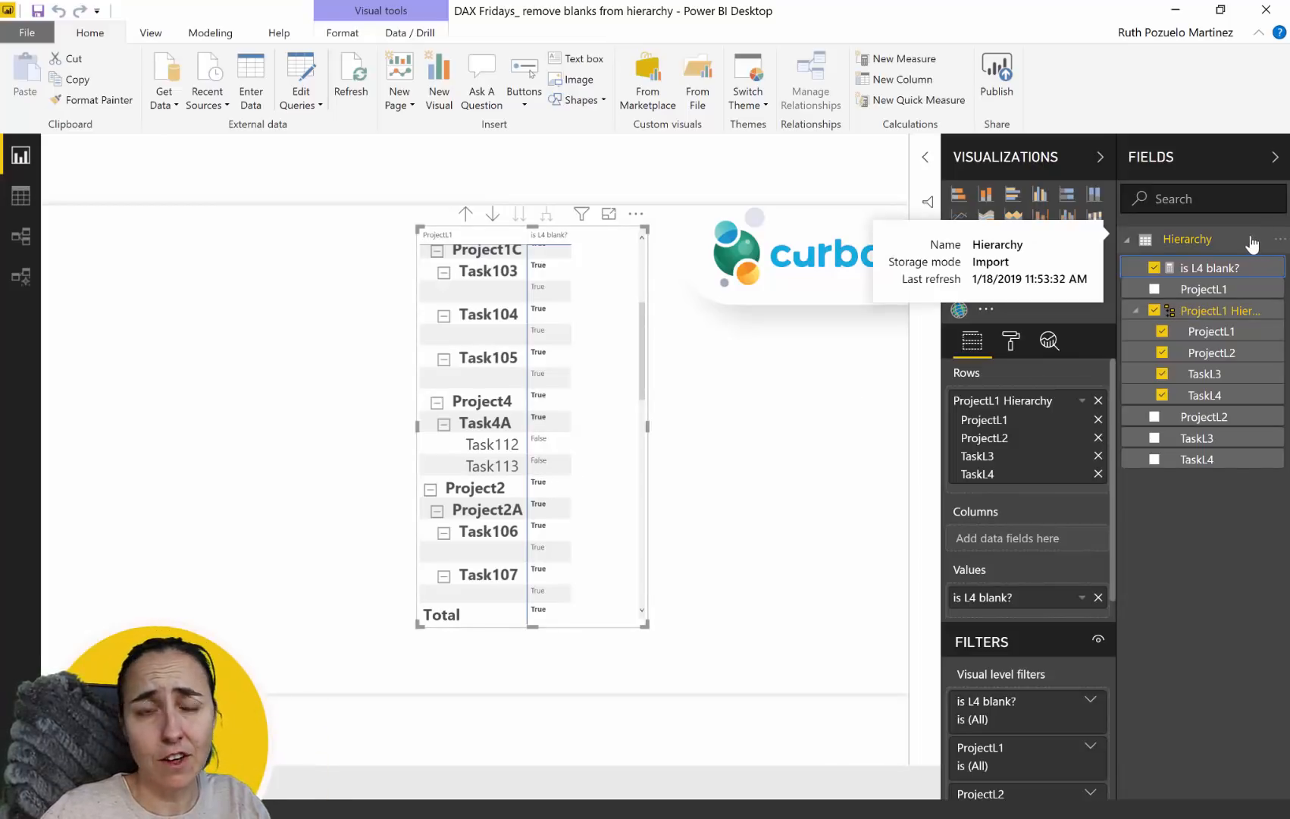
pyautogui.click(1238, 263)
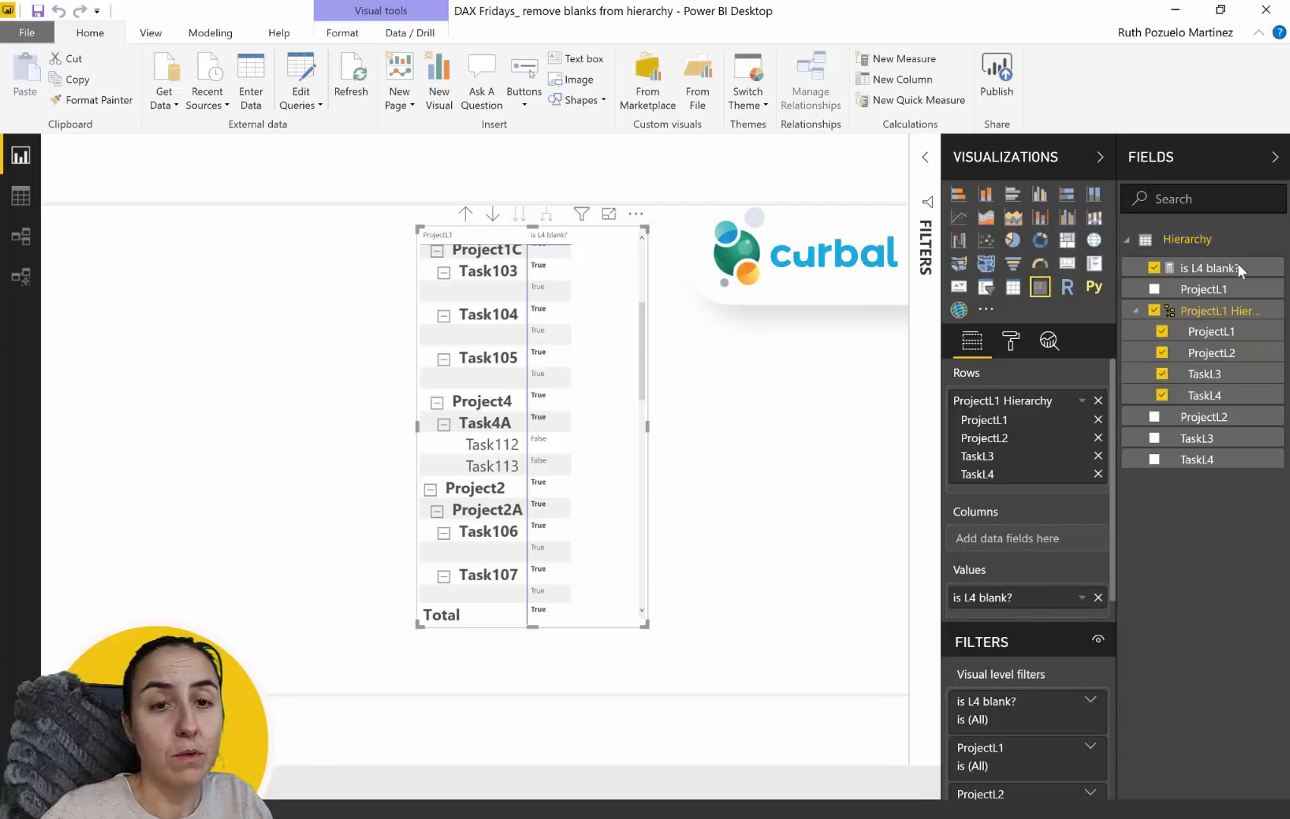
pyautogui.write('is')
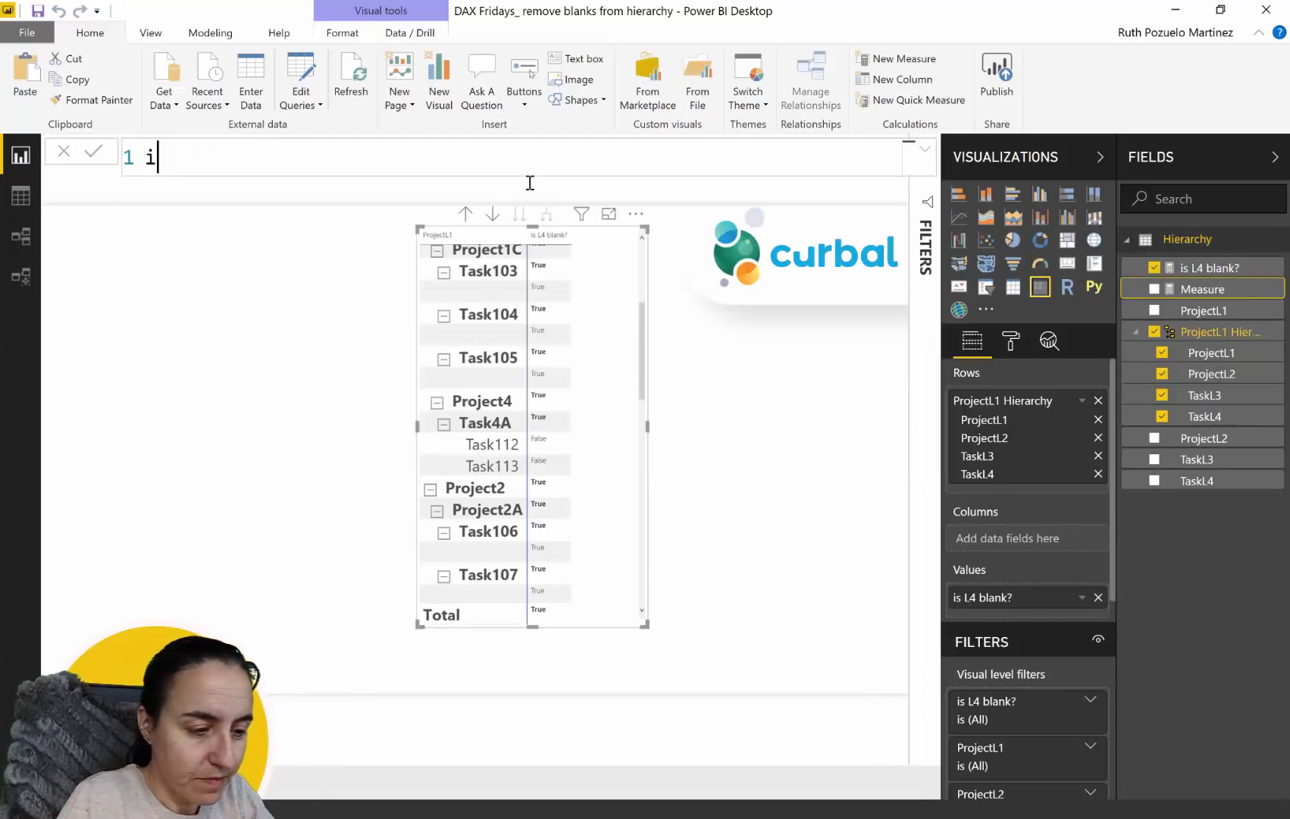
pyautogui.press('BackSpace')
pyautogui.press('BackSpace')
pyautogui.write('are we on L4')
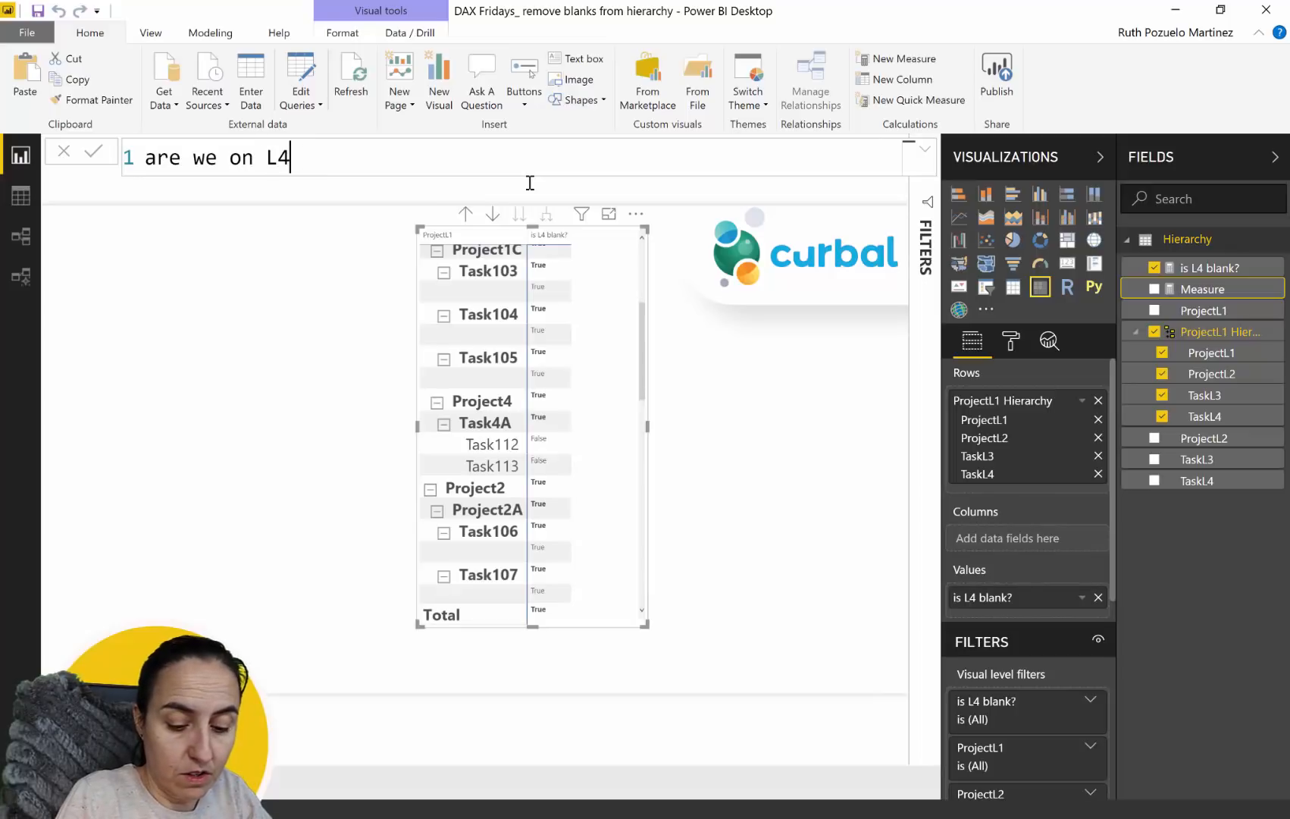
pyautogui.write('?=')
pyautogui.hotkey('shift', 'Return')
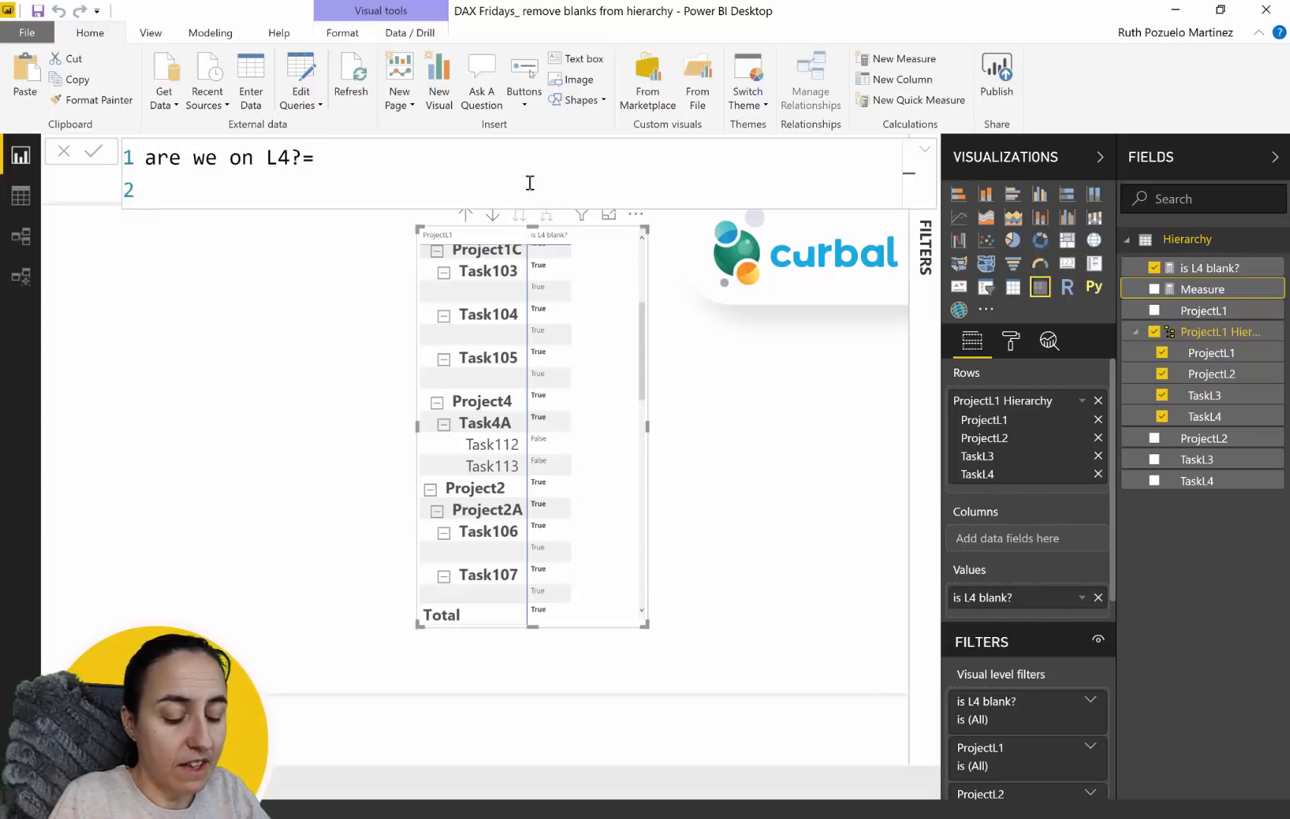
# Step: Define the "are we on L4?" measure as ISINSCOPE('Hierarchy'[TaskL4])
pyautogui.write('isin')
pyautogui.press('Tab')
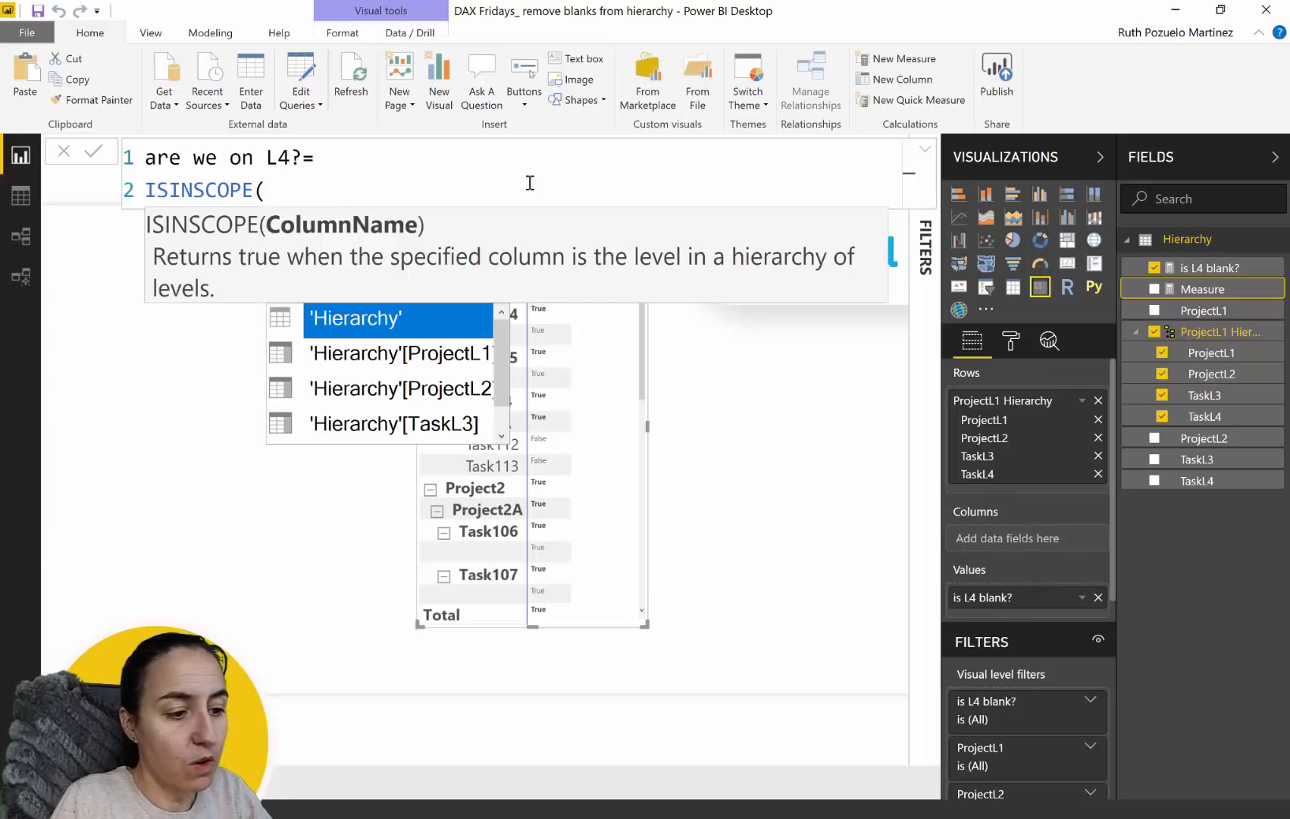
pyautogui.press('Down')
pyautogui.press('Down')
pyautogui.press('Down')
pyautogui.press('Down')
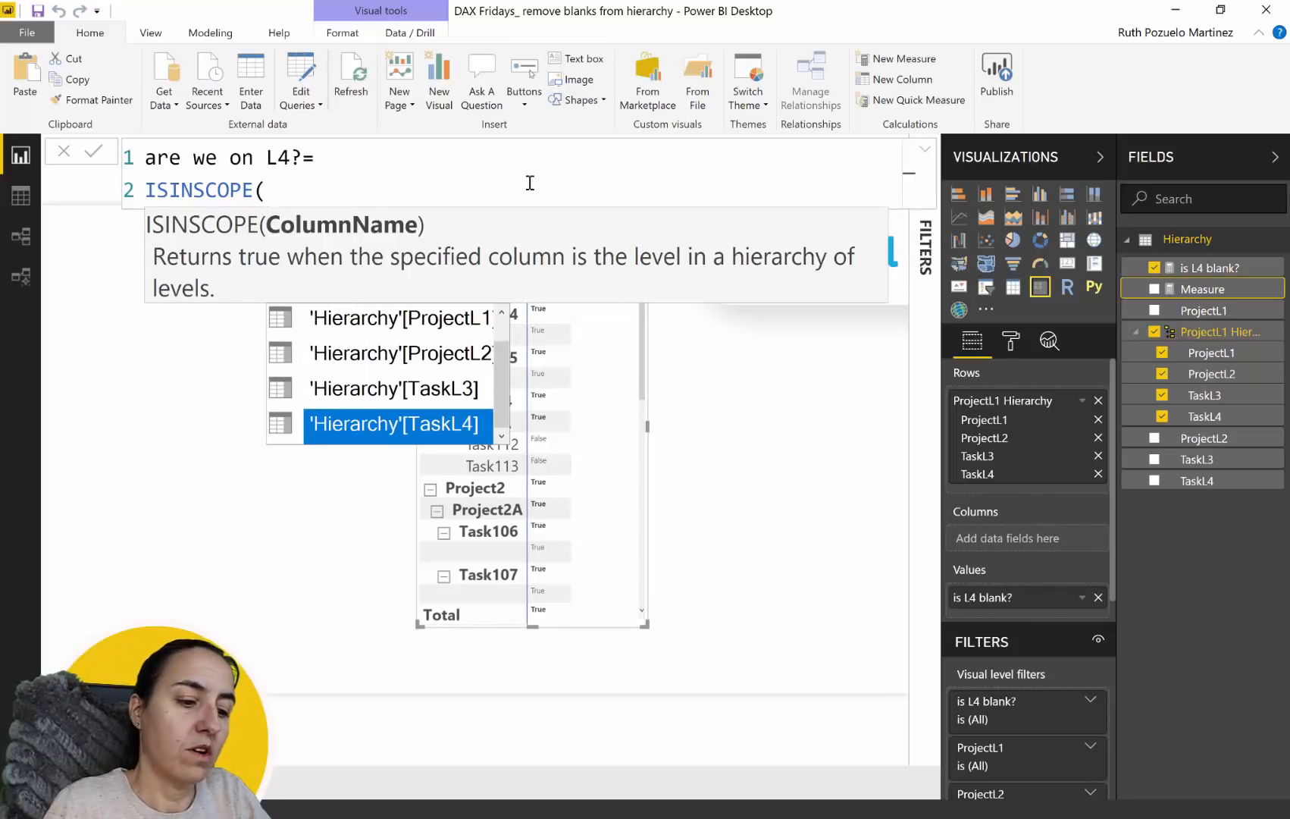
pyautogui.press('Tab')
pyautogui.write(')')
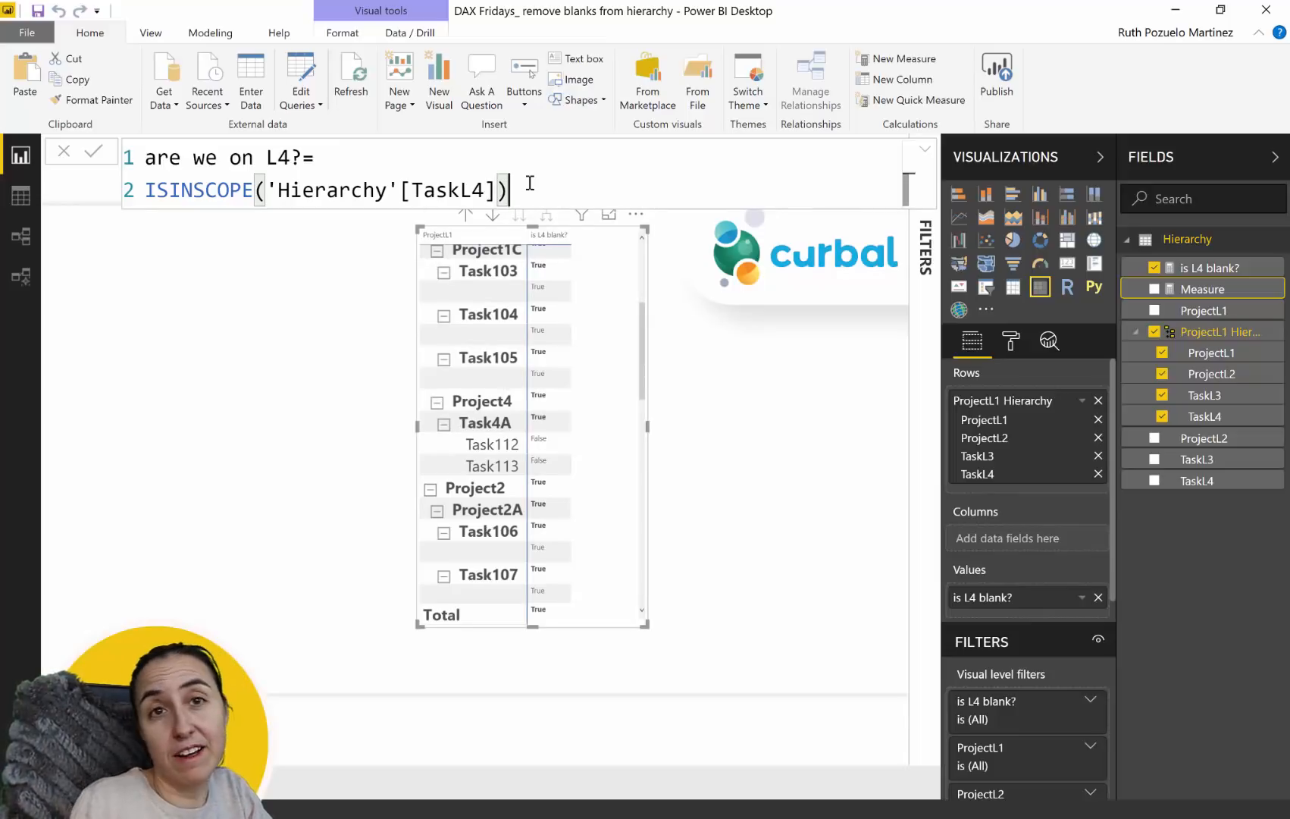
pyautogui.press('Return')
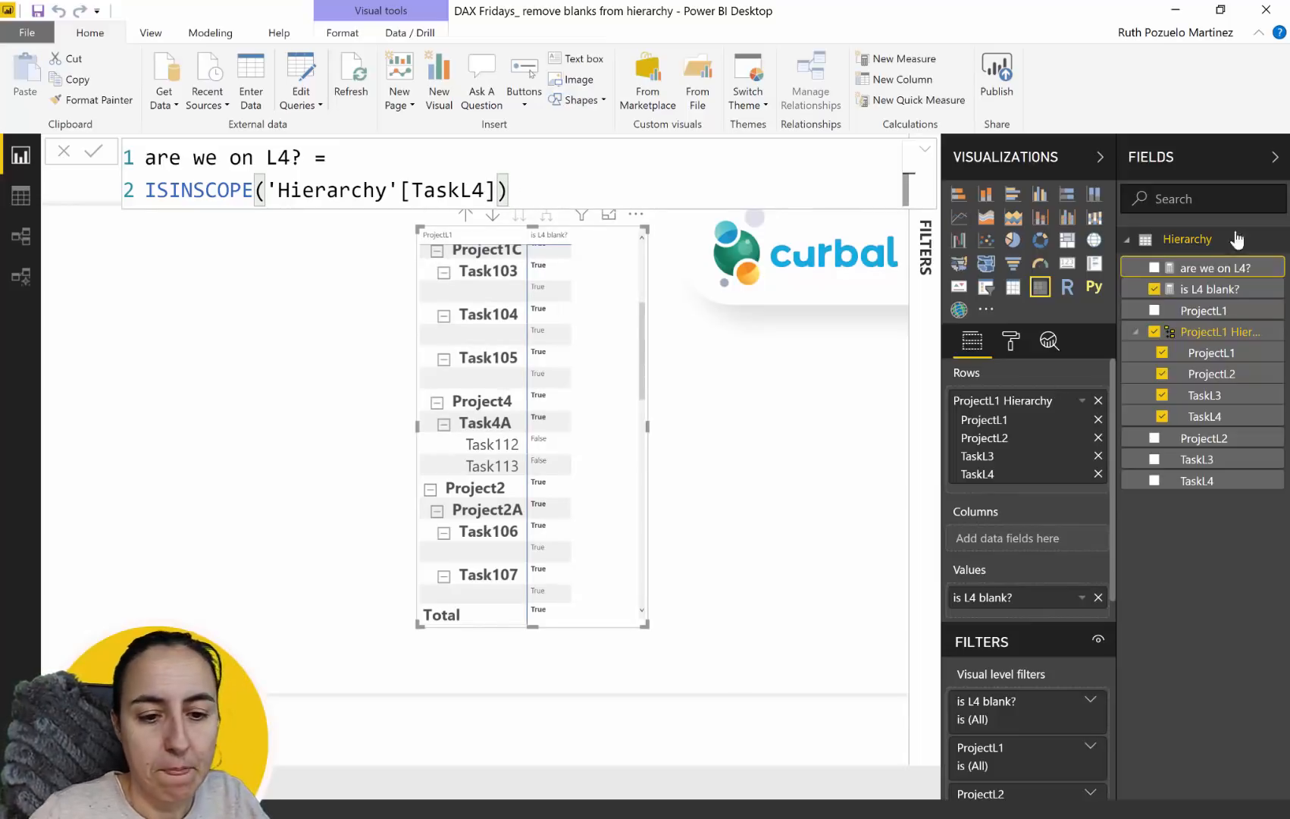
# Step: Add the "are we on L4?" measure to the matrix values and collapse Project1B and Project1A
pyautogui.moveTo(1205, 268); pyautogui.dragTo(543, 474)
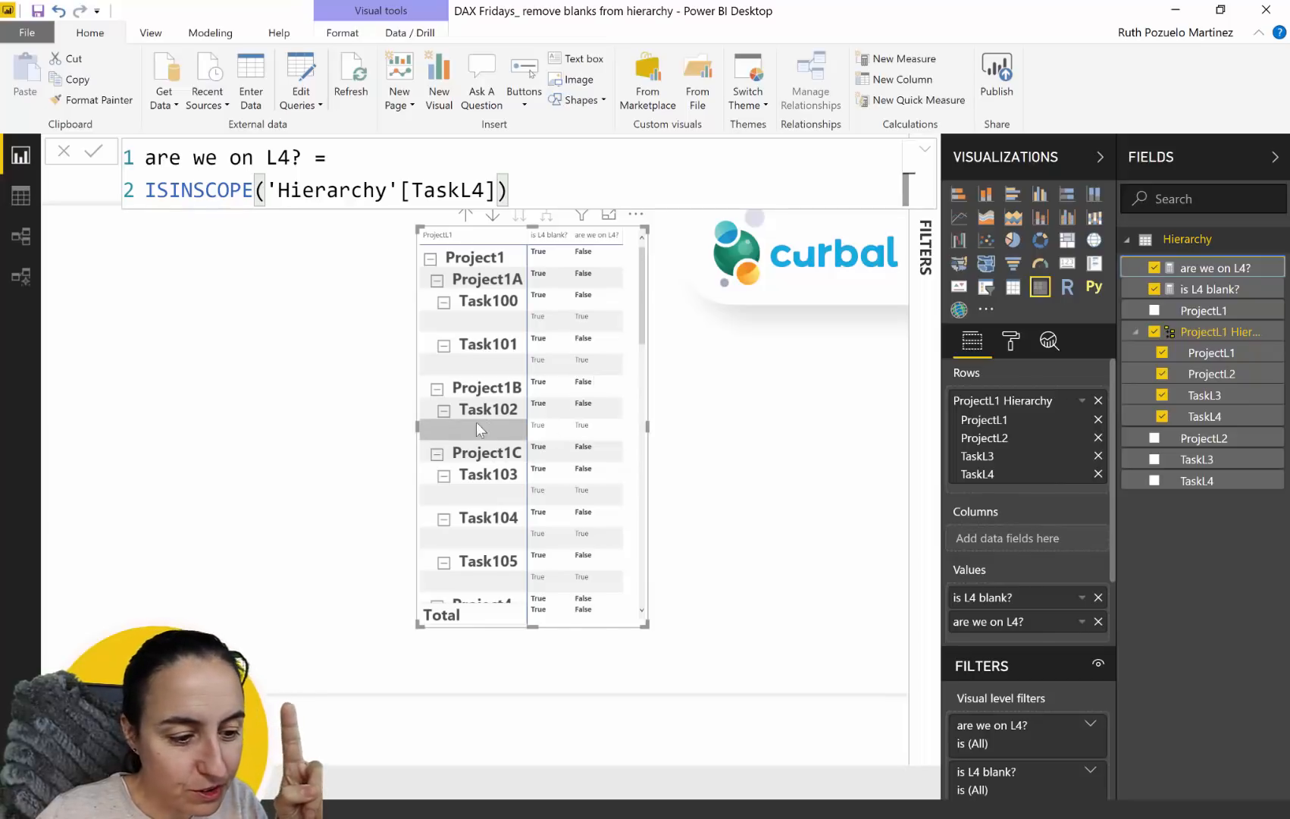
pyautogui.click(436, 388)
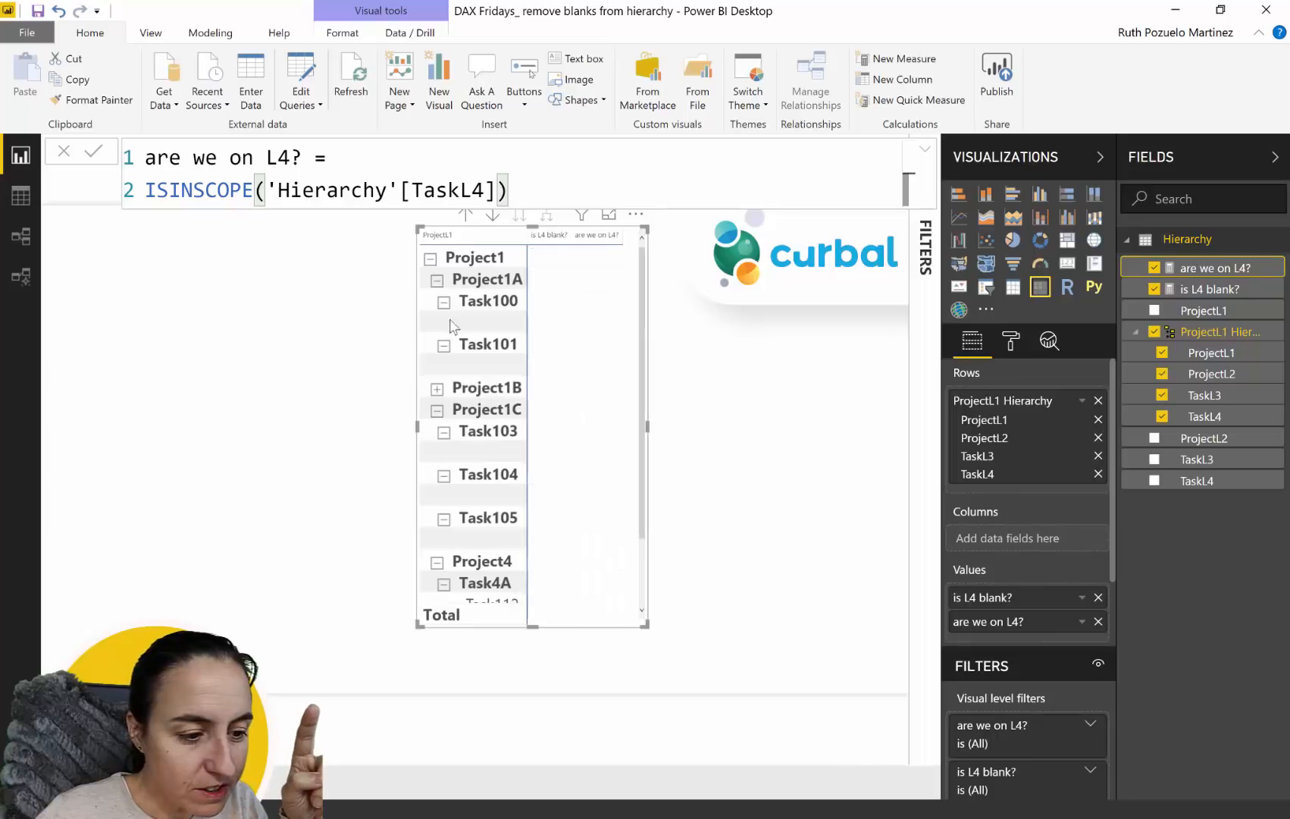
pyautogui.click(436, 280)
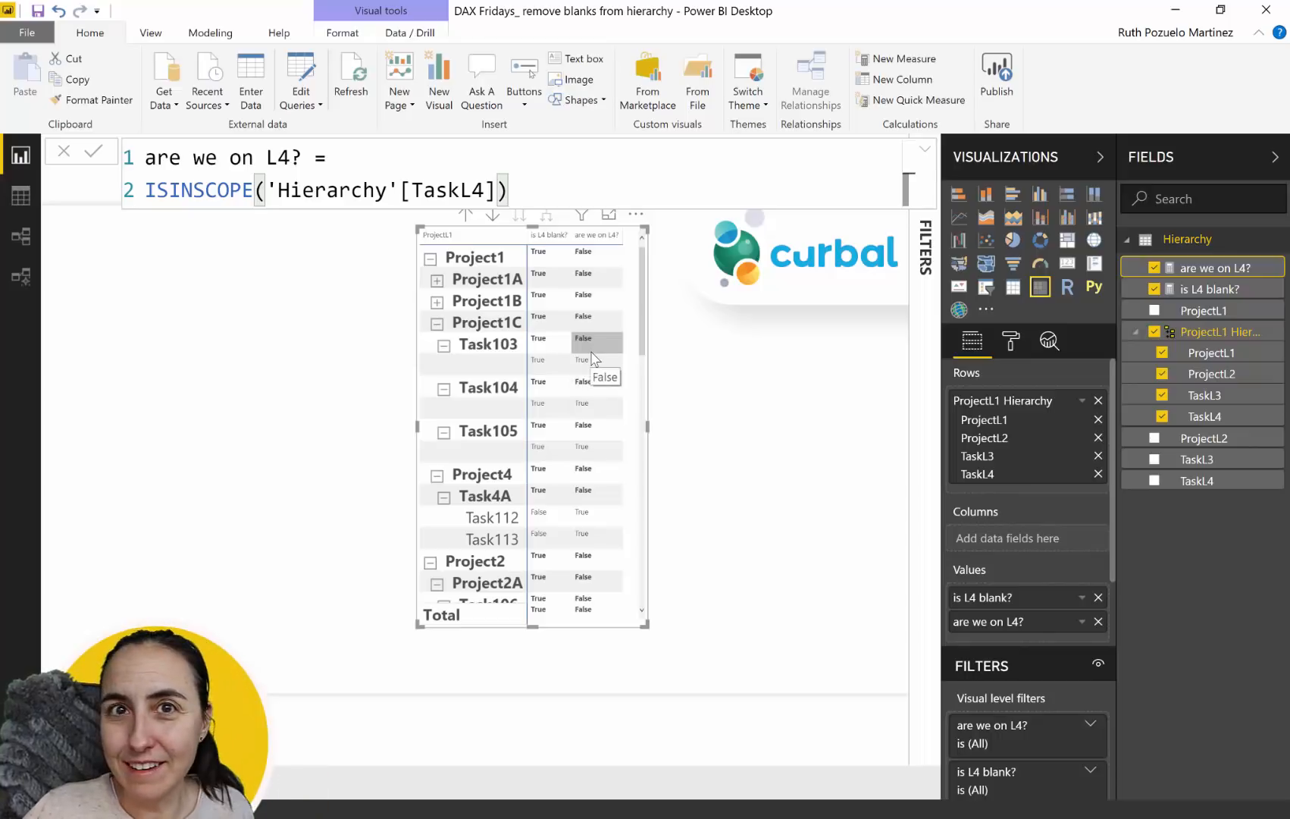
# Step: Create another measure in the Hierarchy table named "Remove blanks"
pyautogui.click(682, 430)
pyautogui.click(1280, 239)
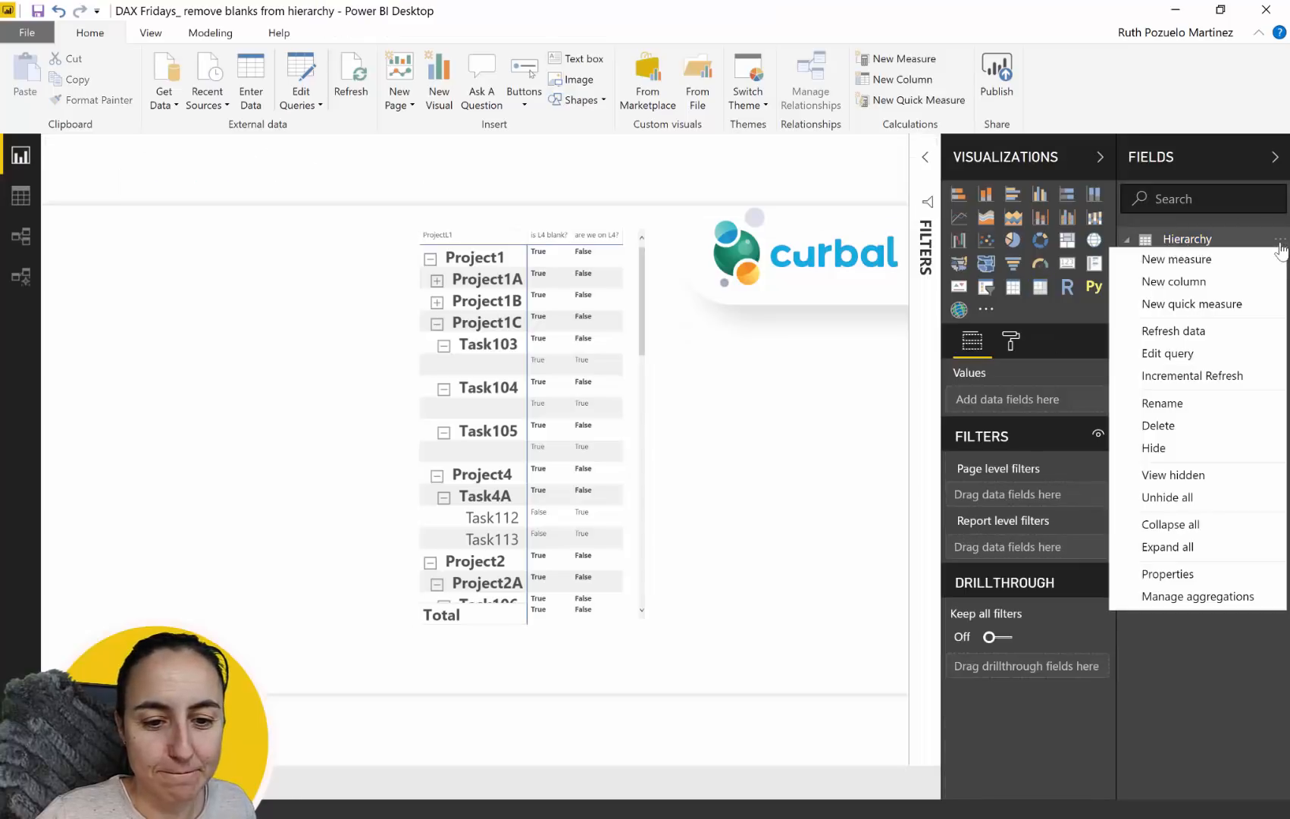
pyautogui.click(1213, 257)
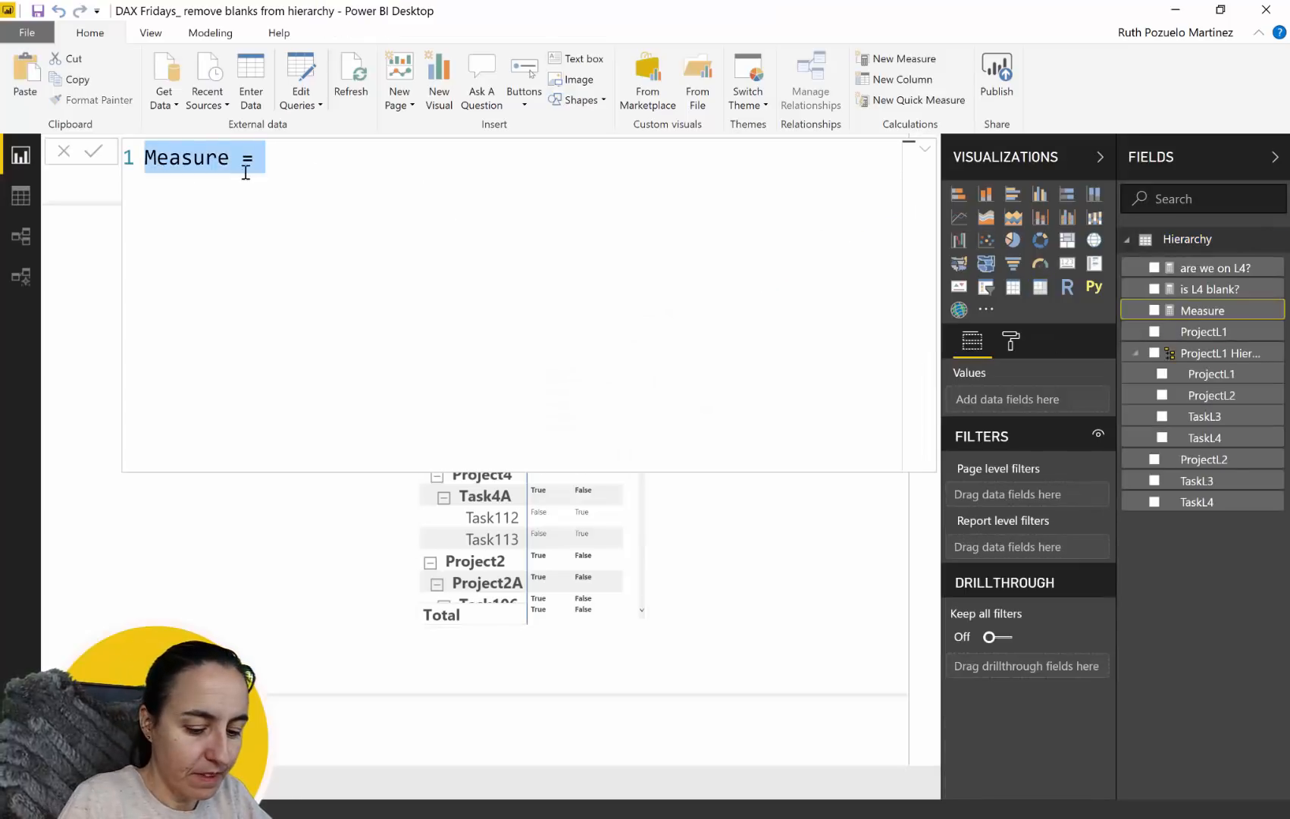
pyautogui.write('Remo')
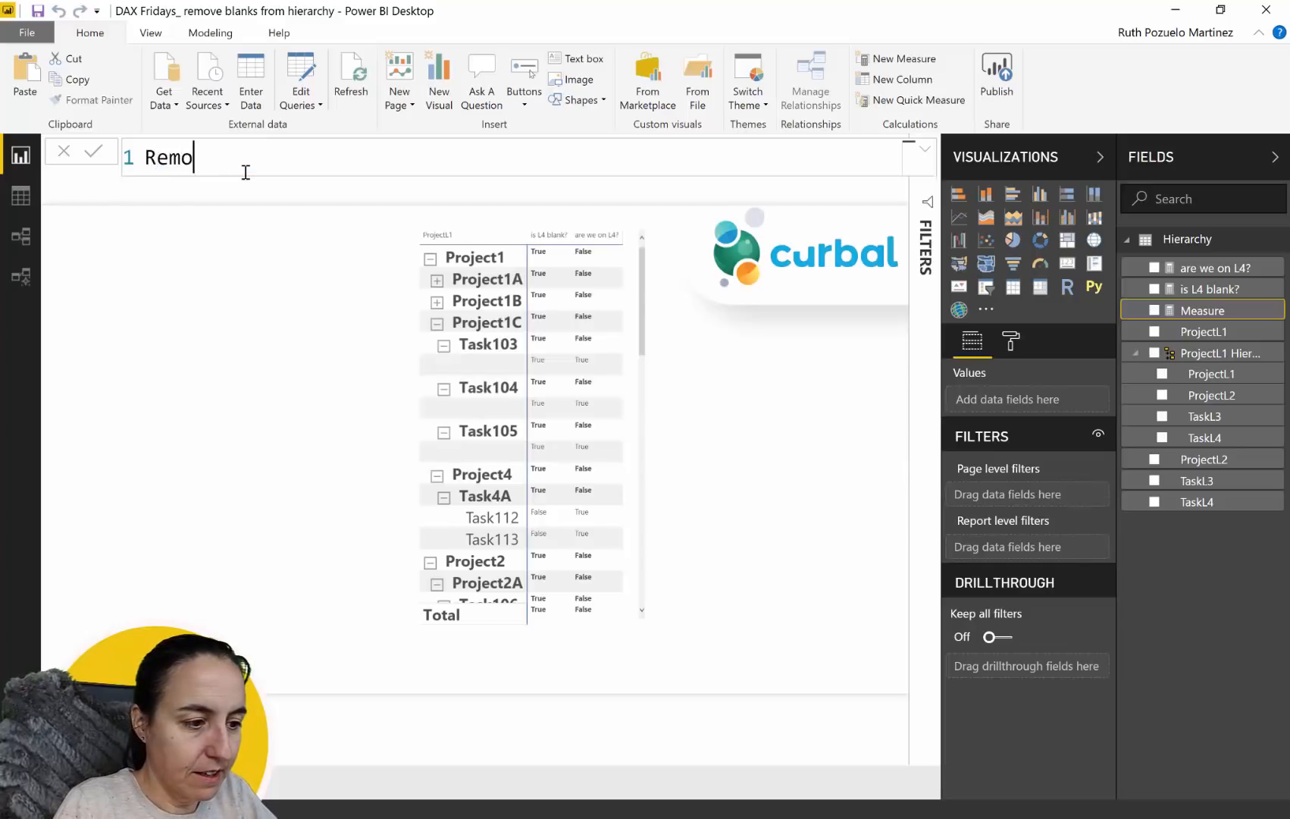
pyautogui.write('ve blanks')
pyautogui.press('BackSpace')
pyautogui.write('k')
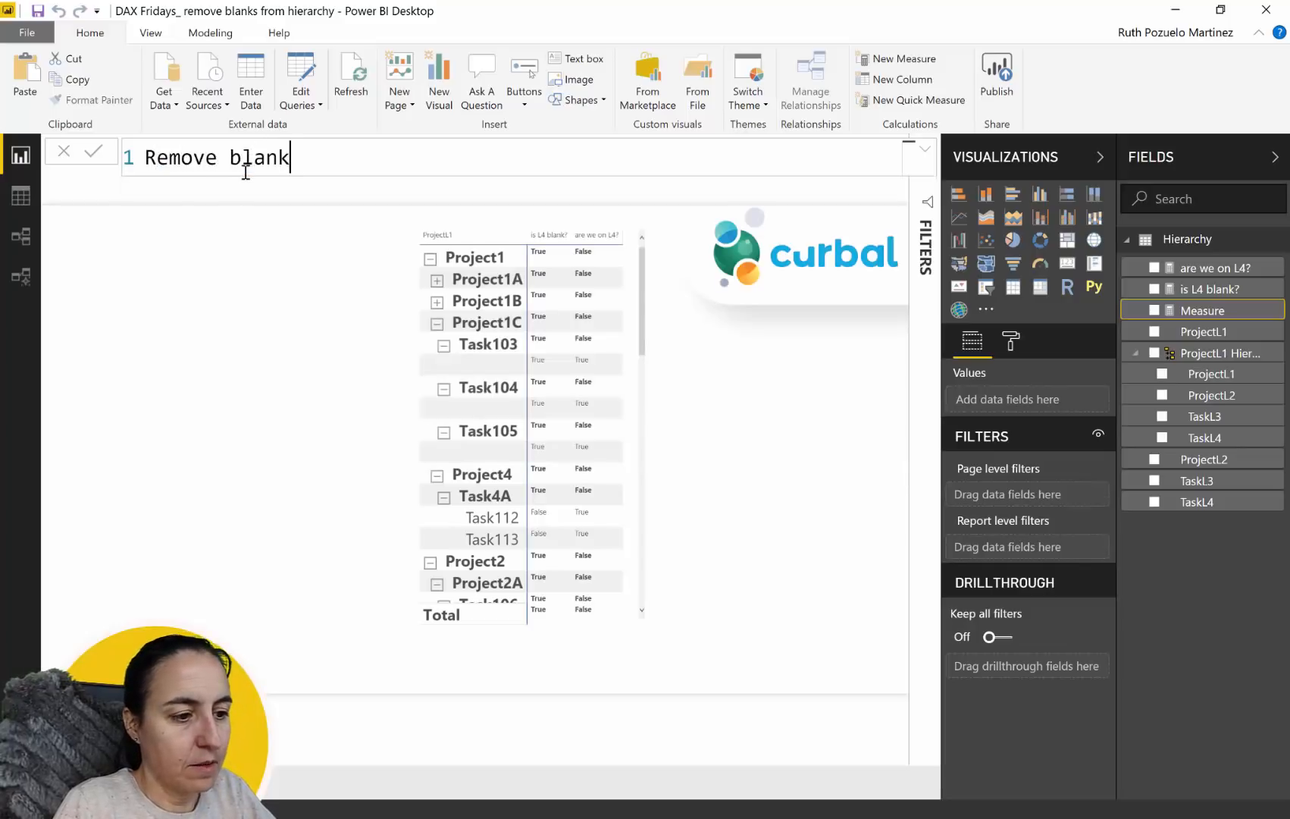
pyautogui.write('s?')
pyautogui.press('BackSpace')
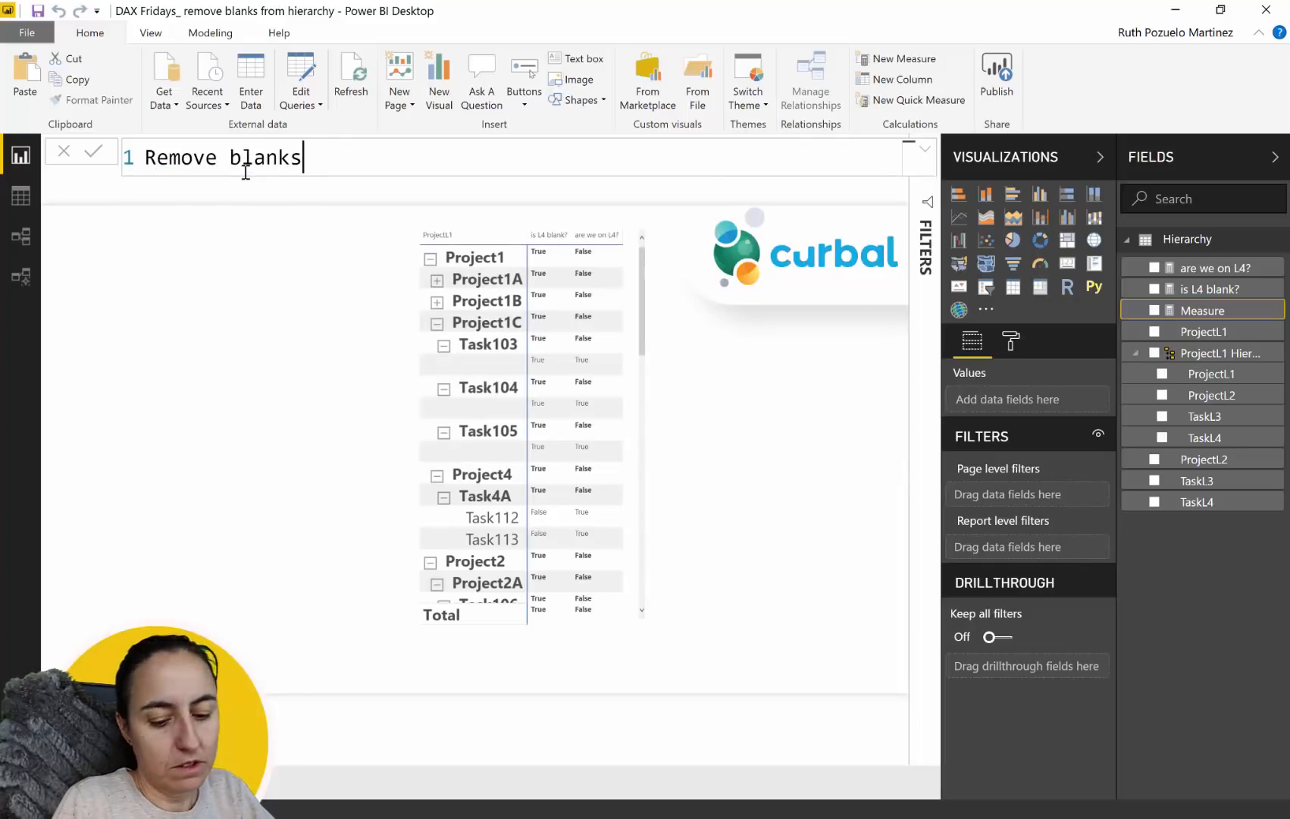
pyautogui.write('=')
pyautogui.hotkey('shift', 'Return')
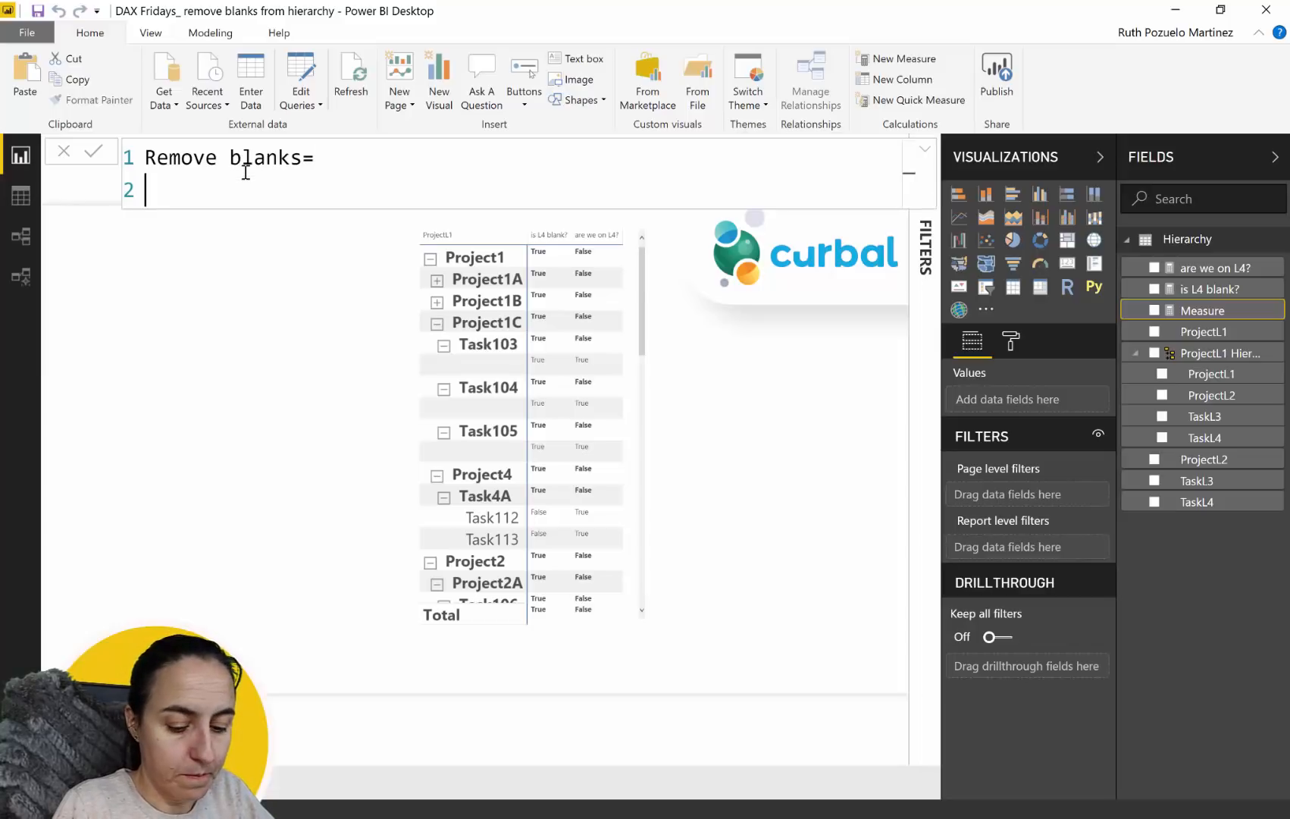
# Step: Begin the Remove blanks formula with a SWITCH function that has TRUE() as its expression
pyautogui.write('Sw')
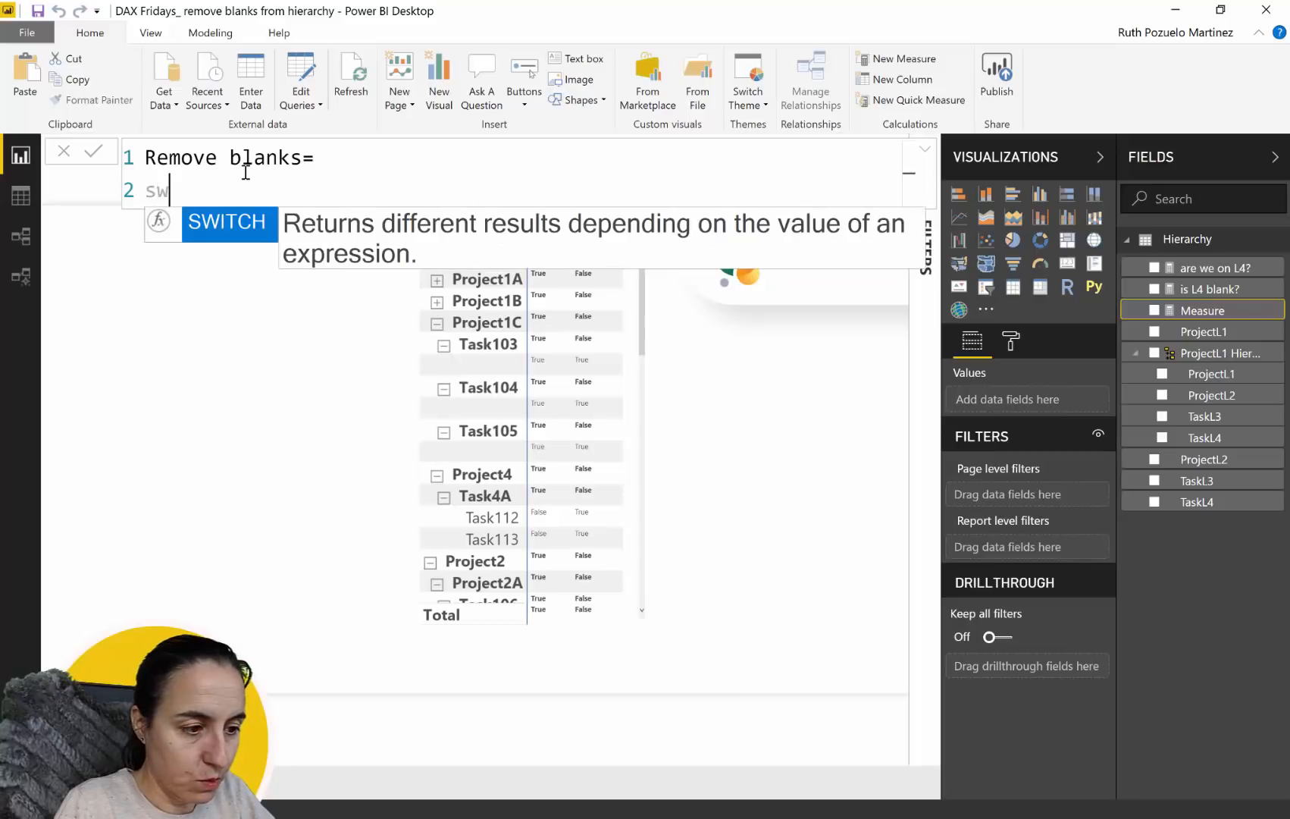
pyautogui.press('Tab')
pyautogui.write('tr')
pyautogui.press('Tab')
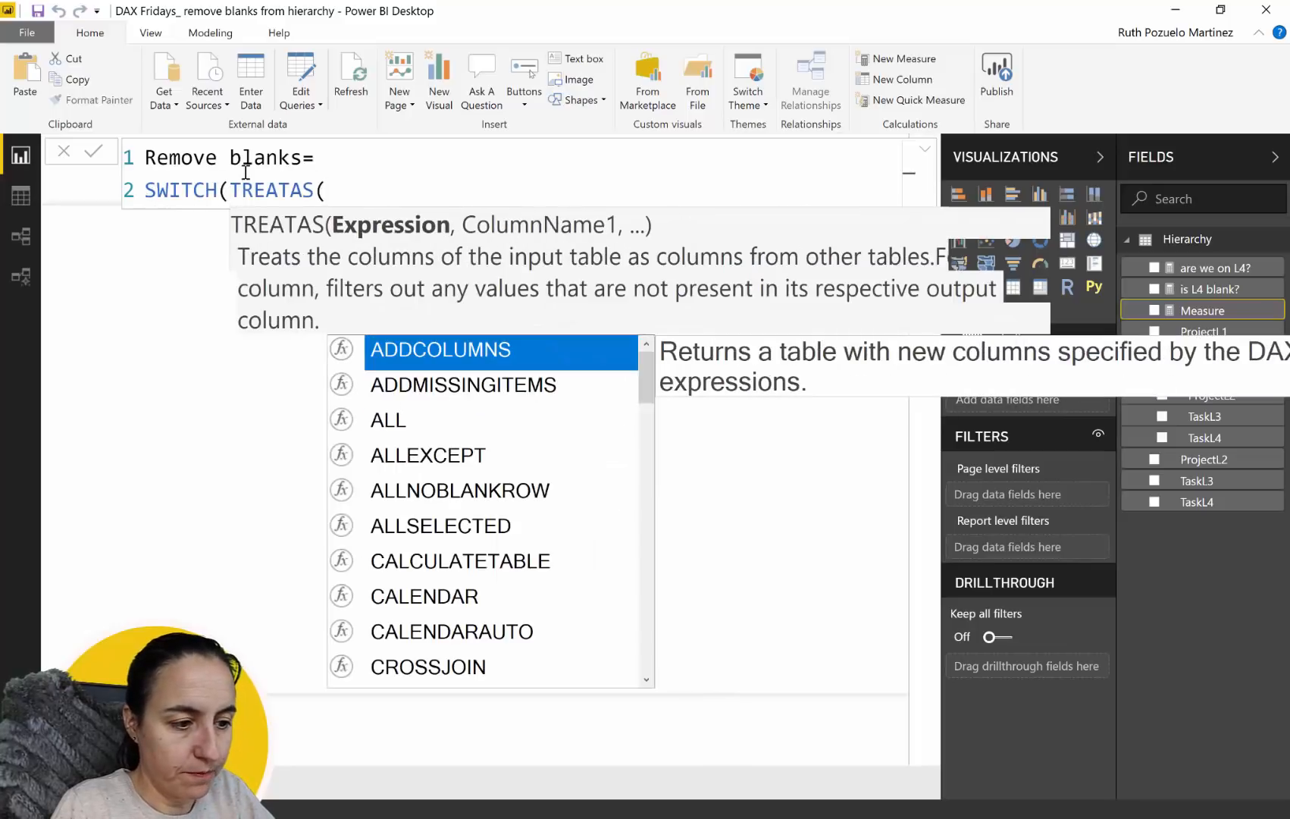
pyautogui.press('BackSpace')
pyautogui.press('BackSpace')
pyautogui.press('BackSpace')
pyautogui.press('BackSpace')
pyautogui.press('BackSpace')
pyautogui.press('BackSpace')
pyautogui.press('BackSpace')
pyautogui.write('ru')
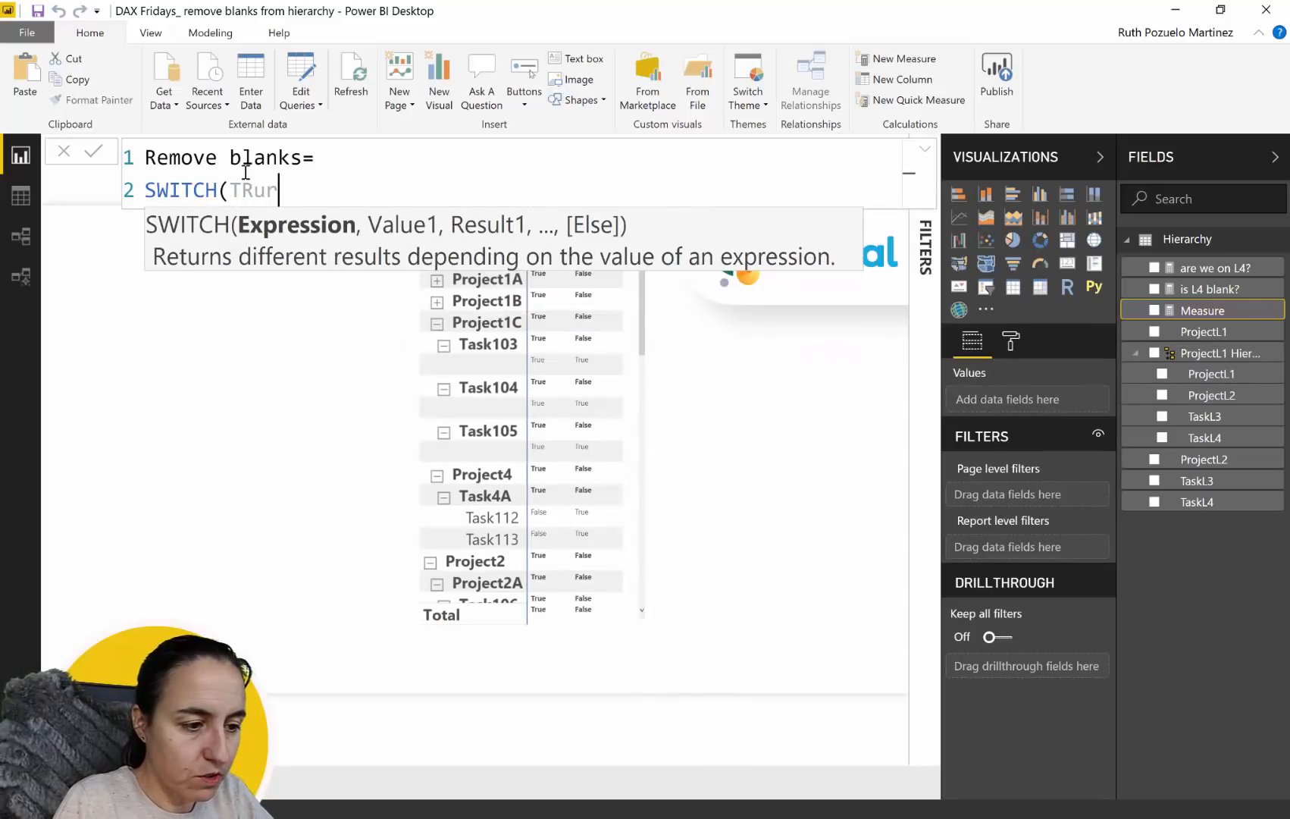
pyautogui.press('Tab')
pyautogui.write(')')
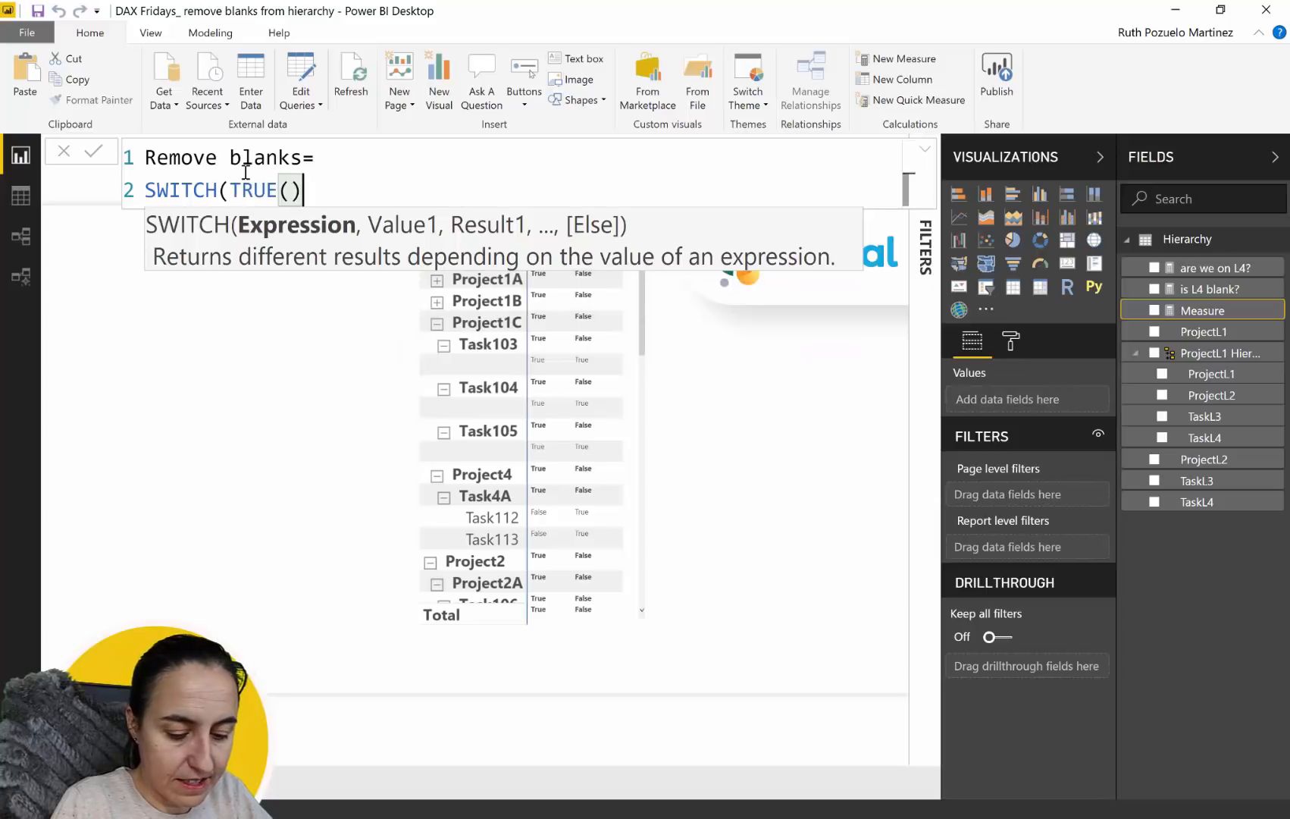
pyautogui.write(',')
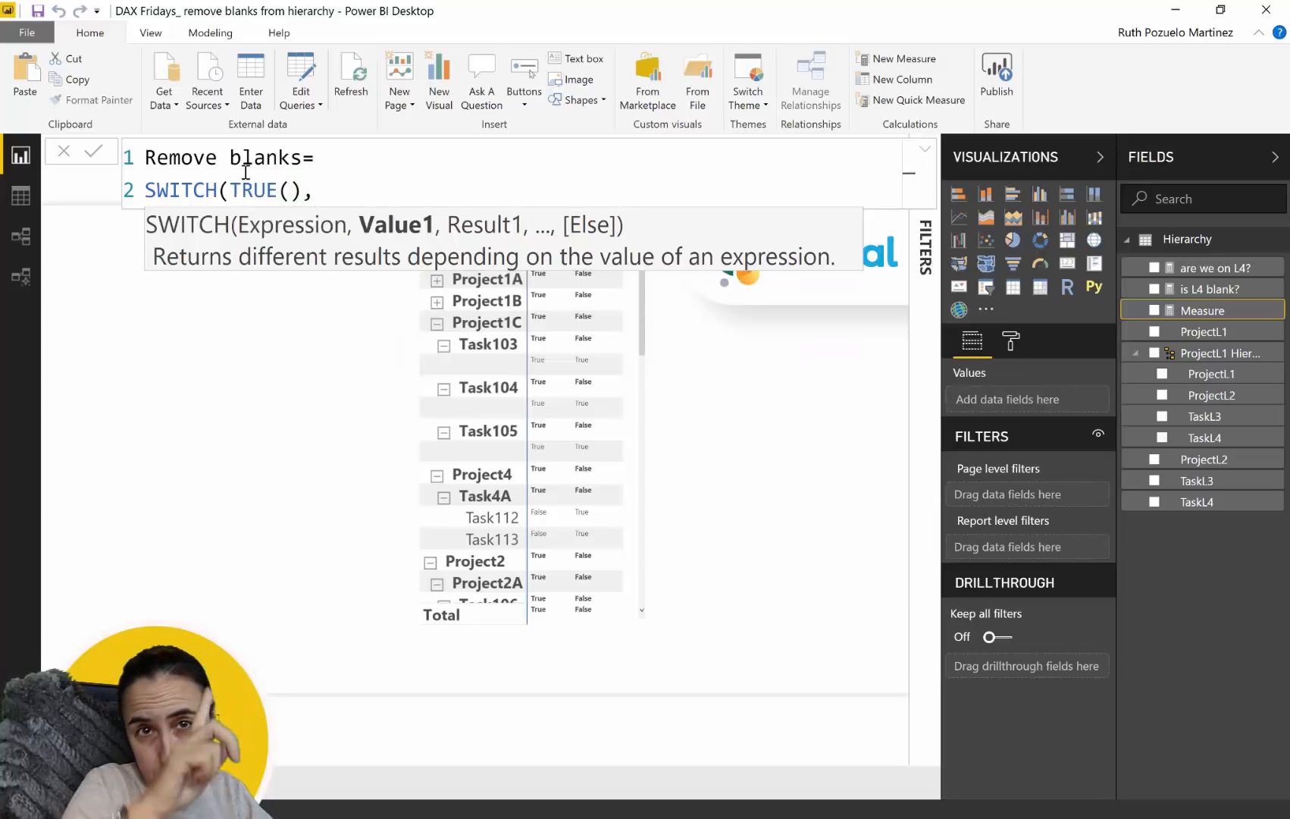
pyautogui.hotkey('shift', 'Return')
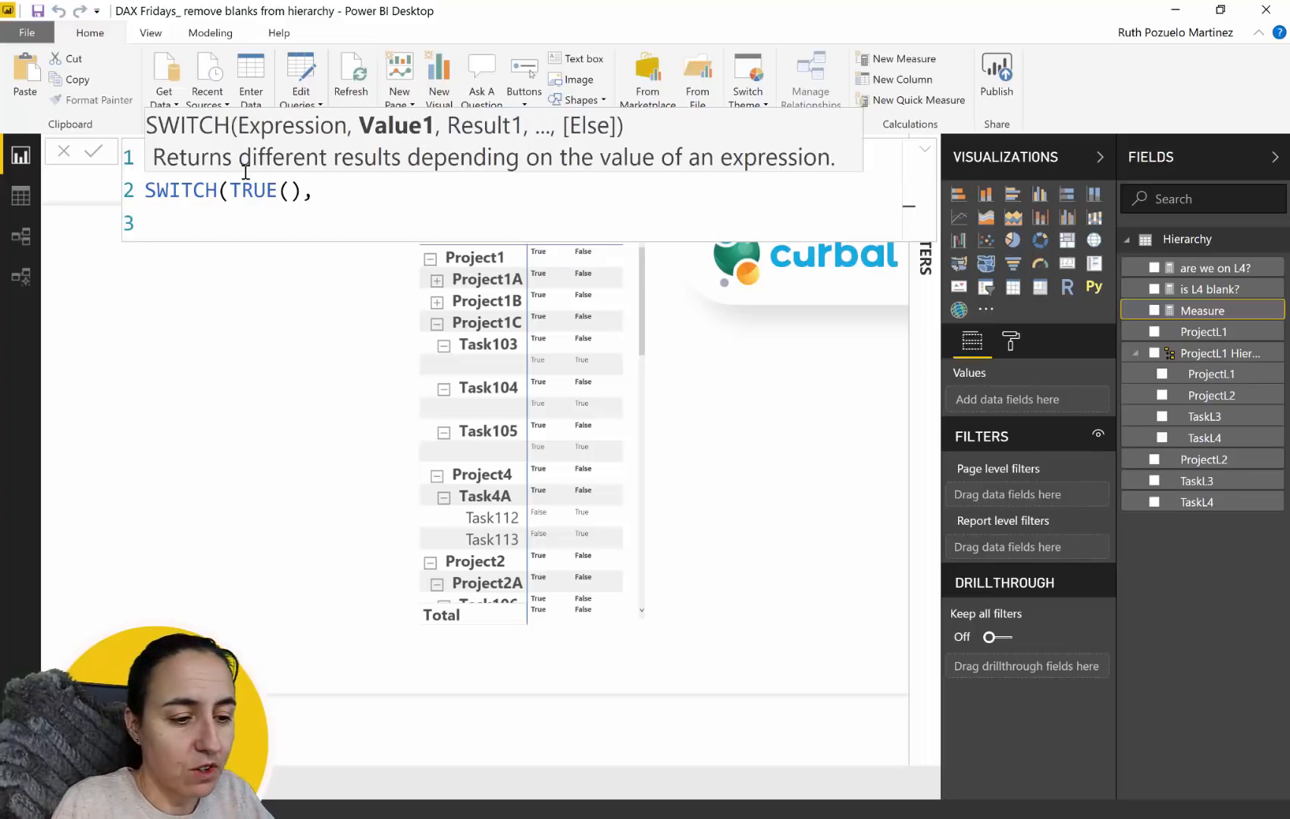
# Step: Add an AND condition to the SWITCH with ISINSCOPE('Hierarchy'[TaskL4]) as its first argument
pyautogui.write('and')
pyautogui.press('Tab')
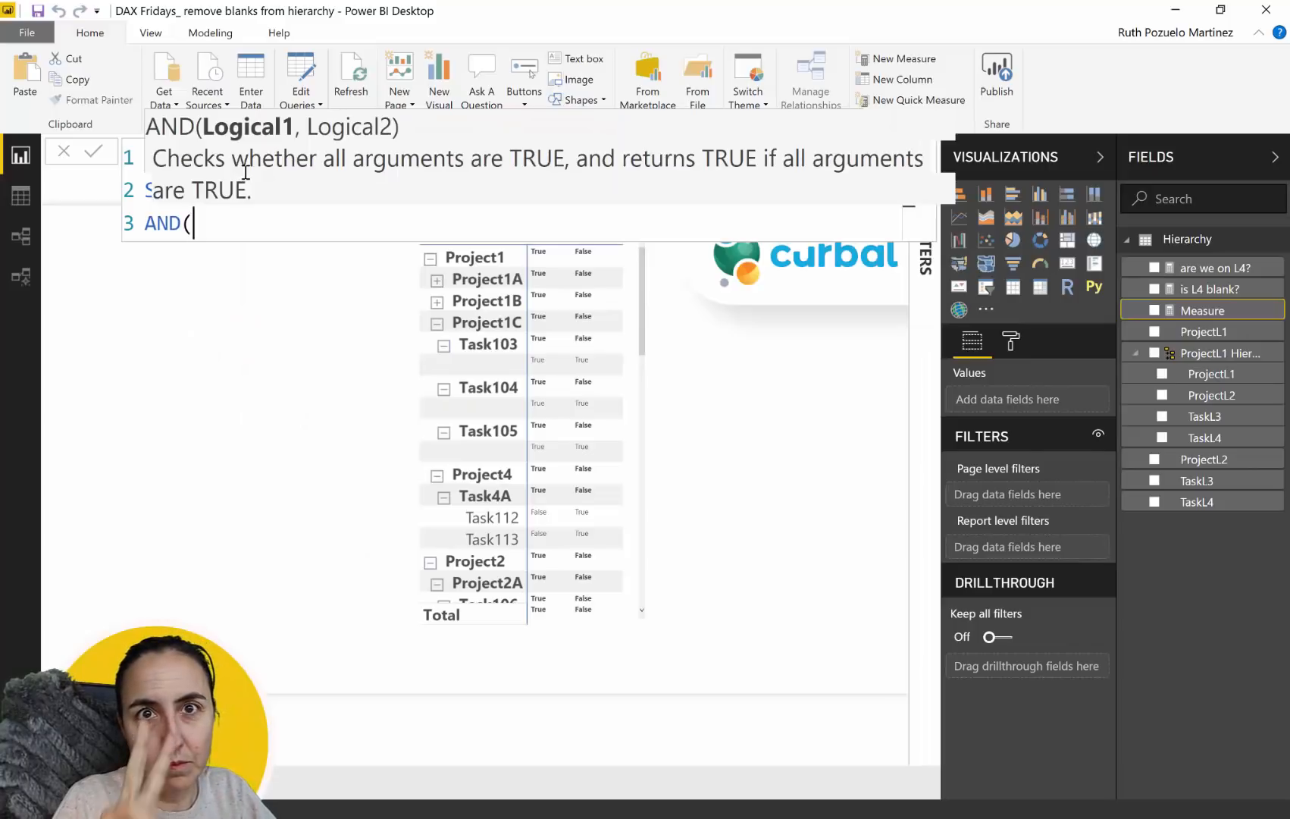
pyautogui.write('is')
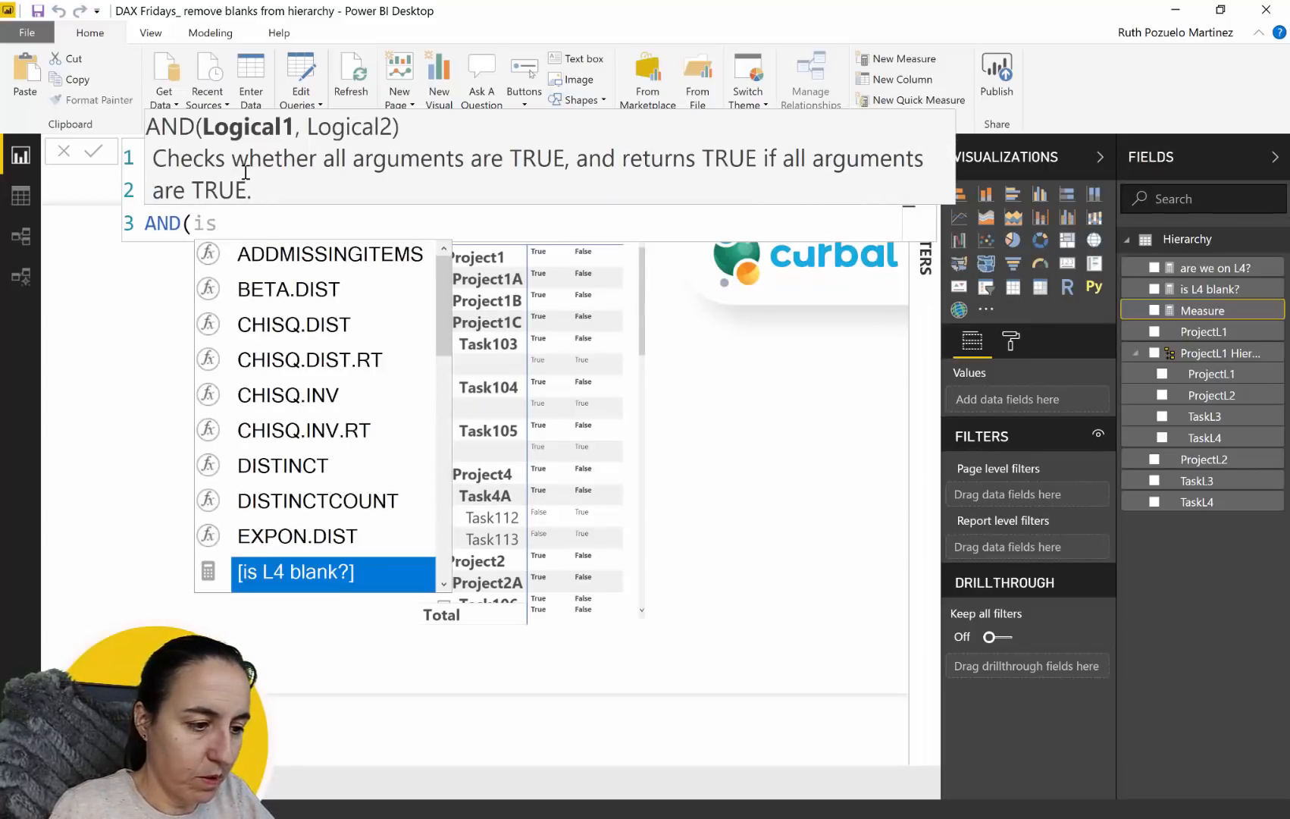
pyautogui.write('i')
pyautogui.press('Tab')
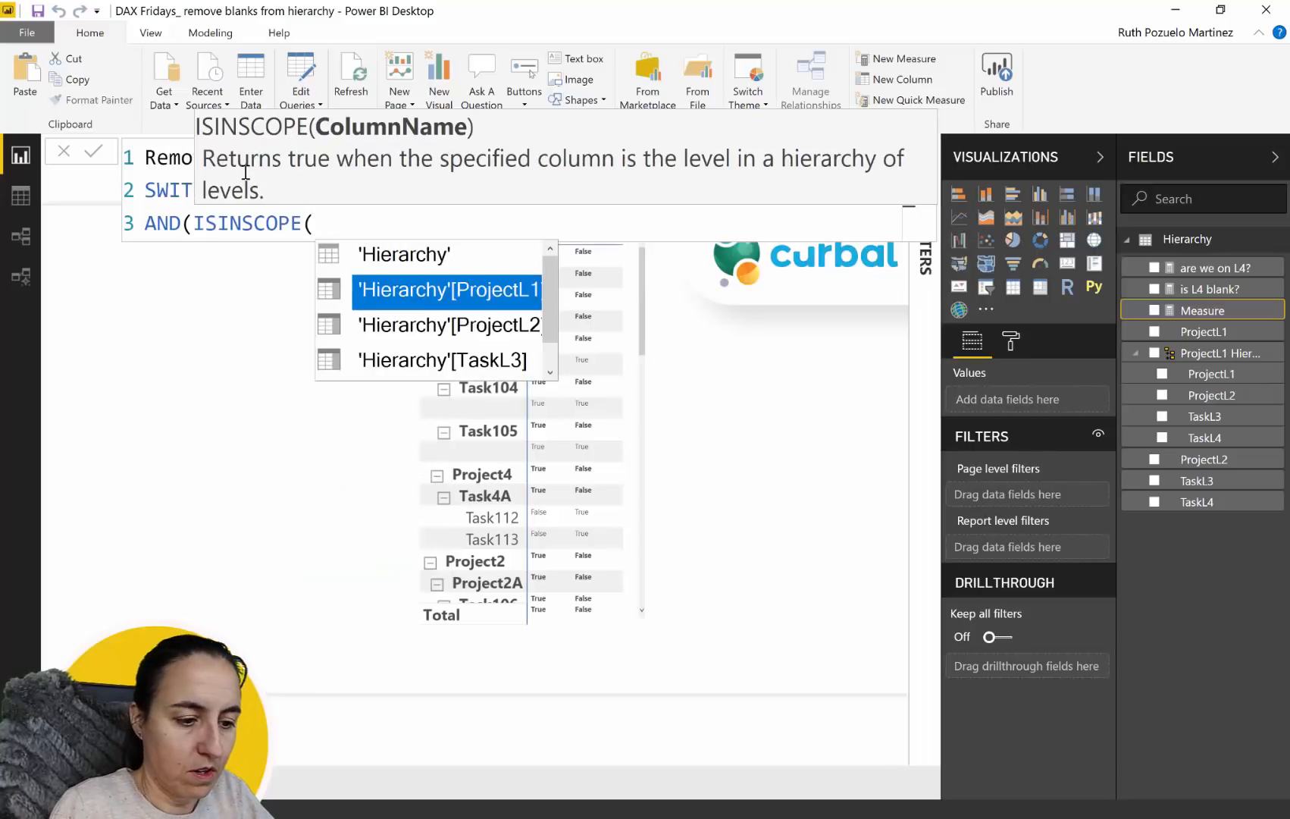
pyautogui.press('Down')
pyautogui.press('Down')
pyautogui.press('Down')
pyautogui.press('Tab')
pyautogui.write(')')
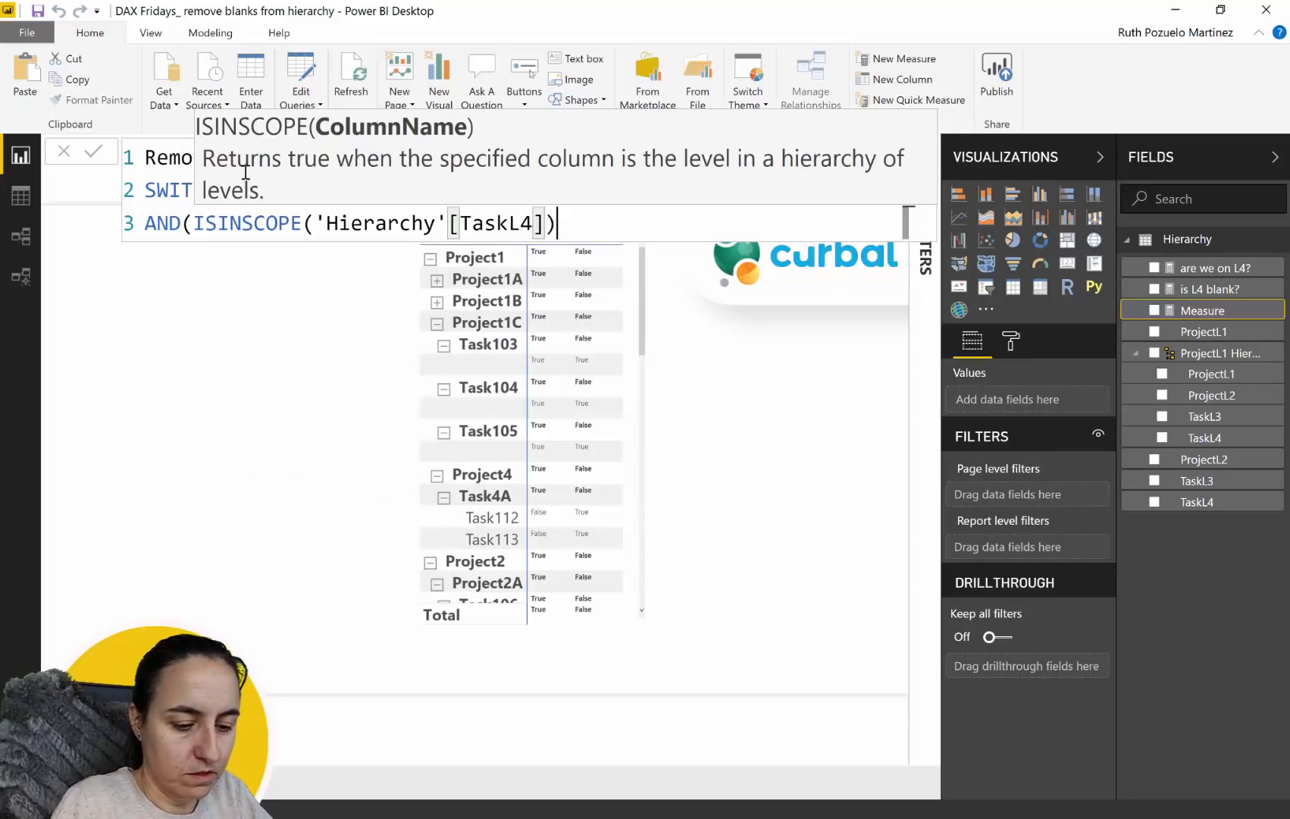
pyautogui.write(',')
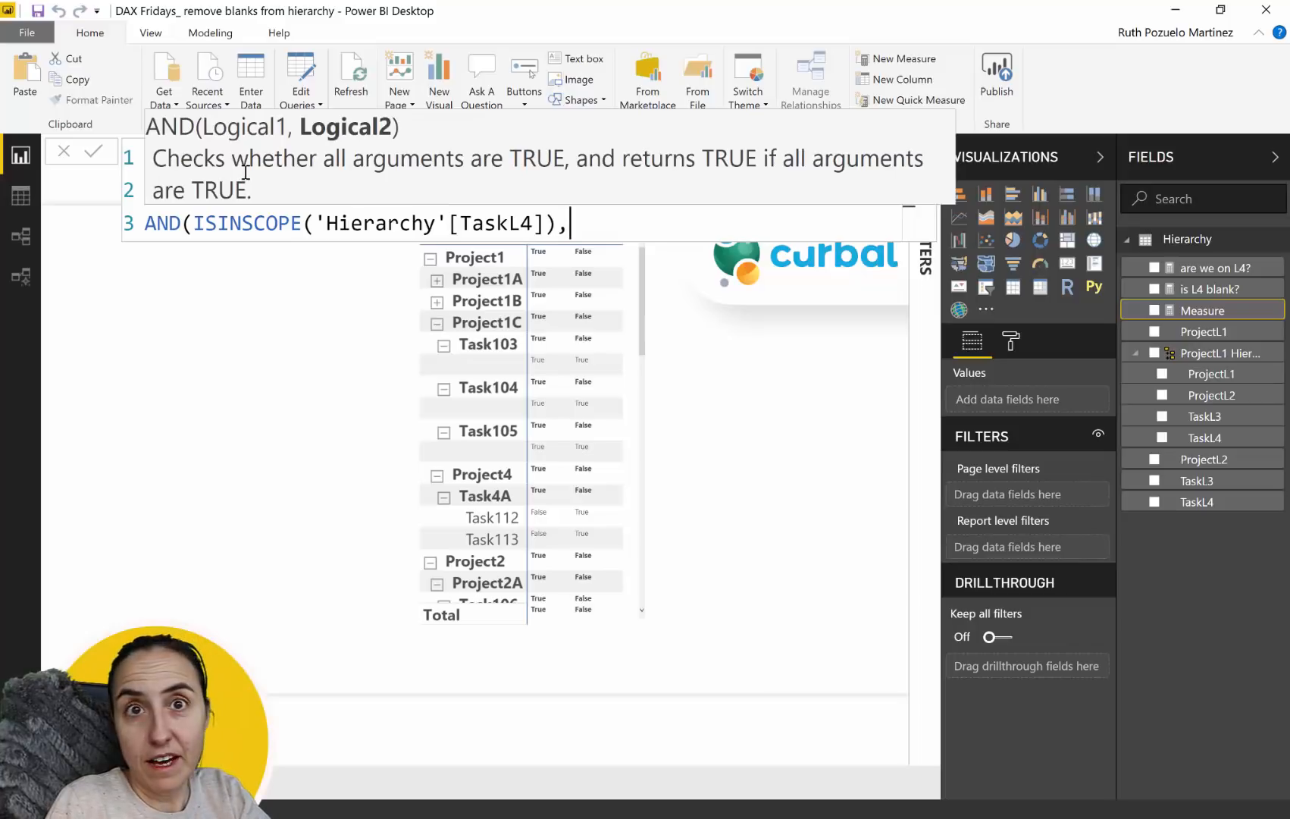
# Step: Complete the AND condition with ISBLANK(VALUES('Hierarchy'[TaskL4])) as its second argument
pyautogui.write('is')
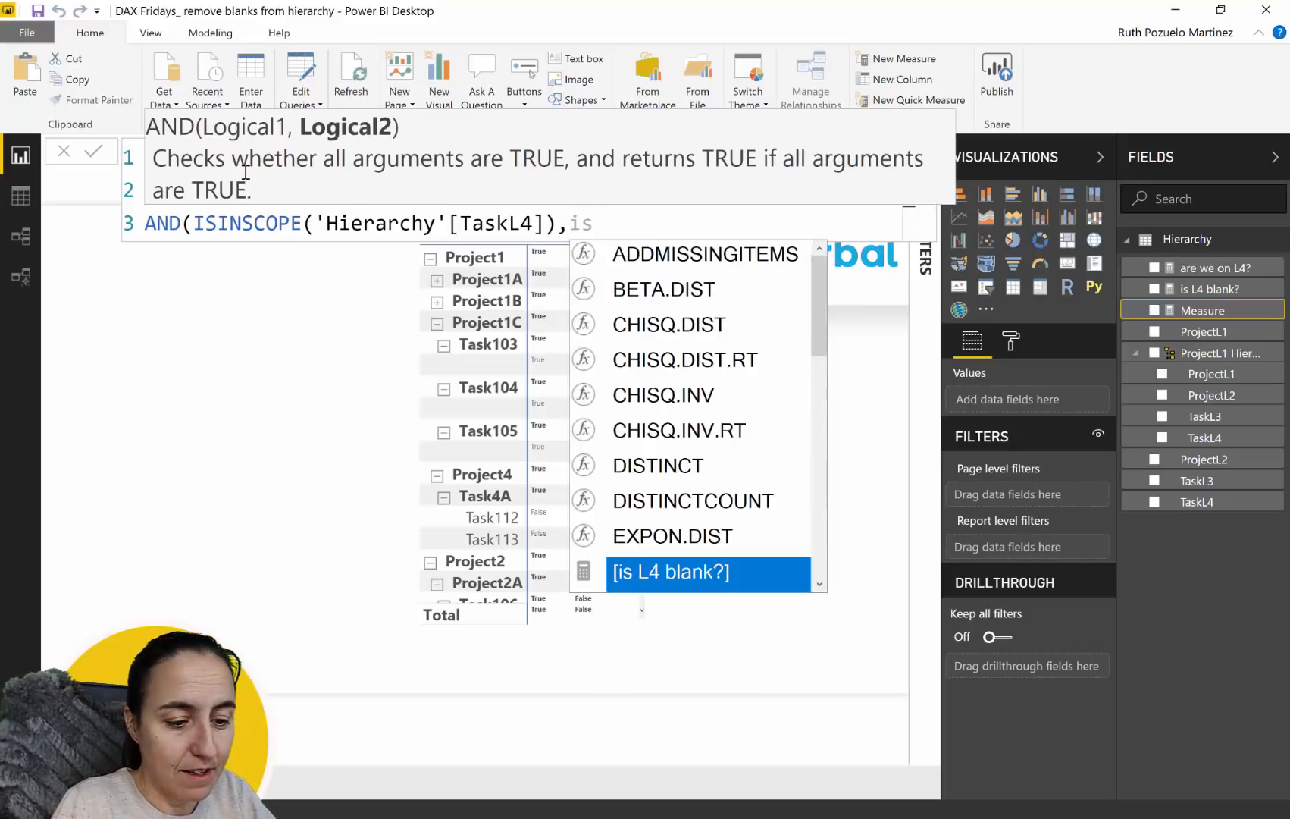
pyautogui.write('b')
pyautogui.press('Tab')
pyautogui.write('values')
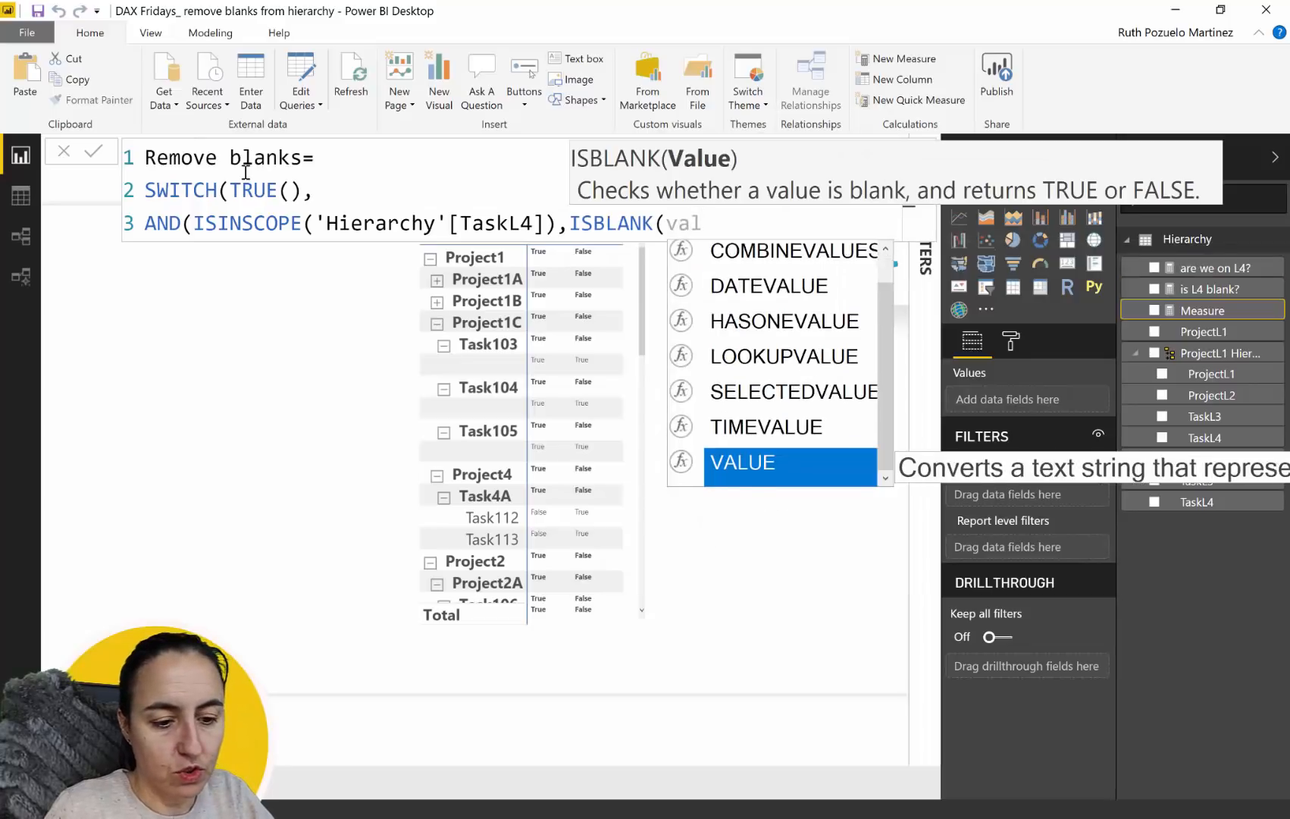
pyautogui.press('Tab')
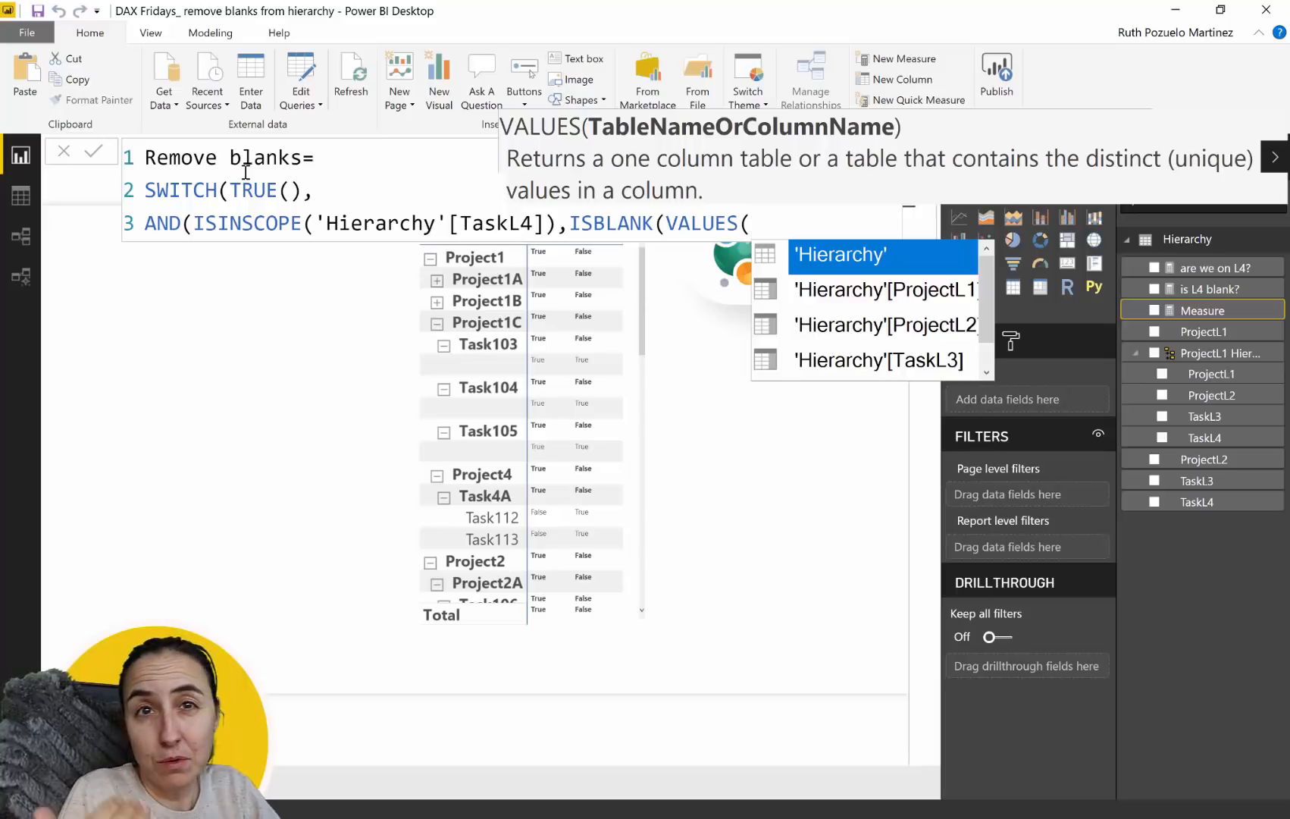
pyautogui.press('Down')
pyautogui.press('Down')
pyautogui.press('Down')
pyautogui.press('Down')
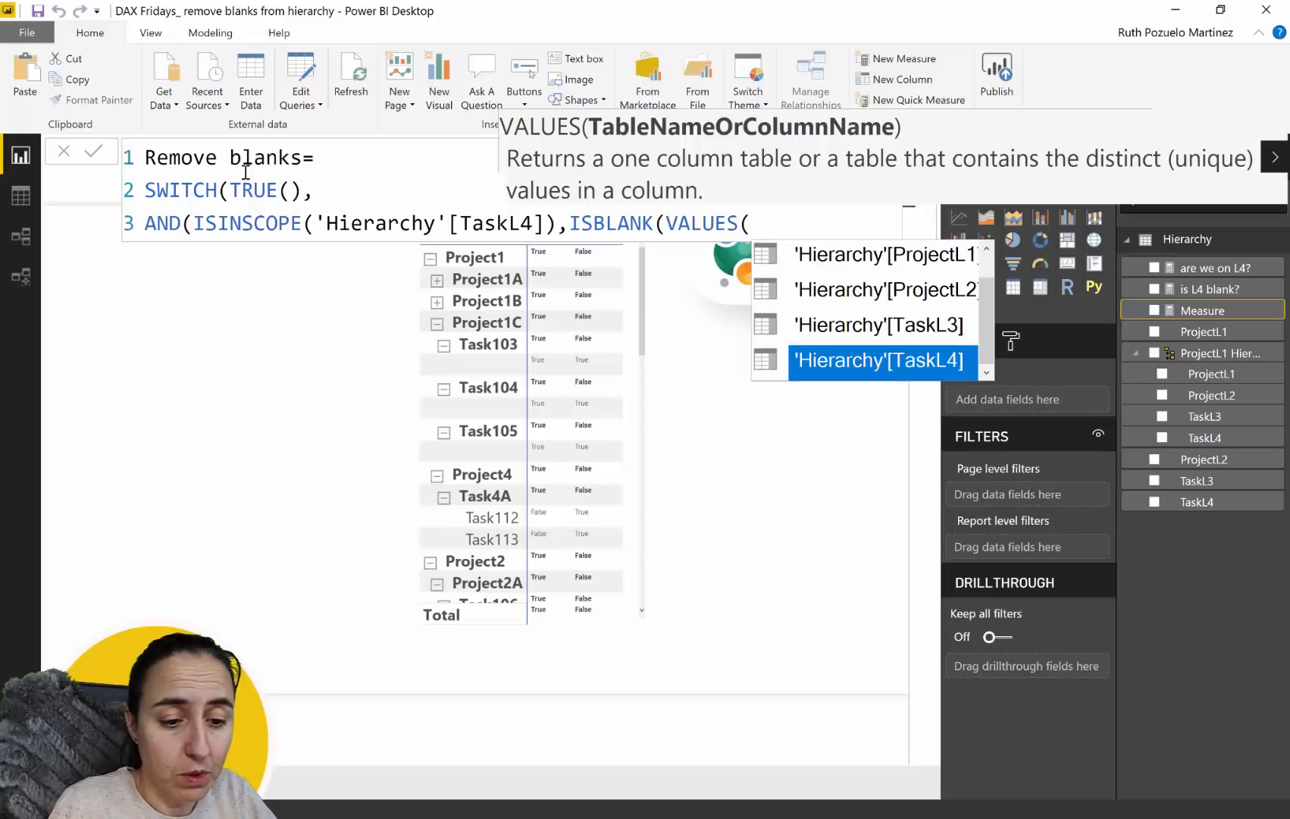
pyautogui.press('Tab')
pyautogui.write(')')
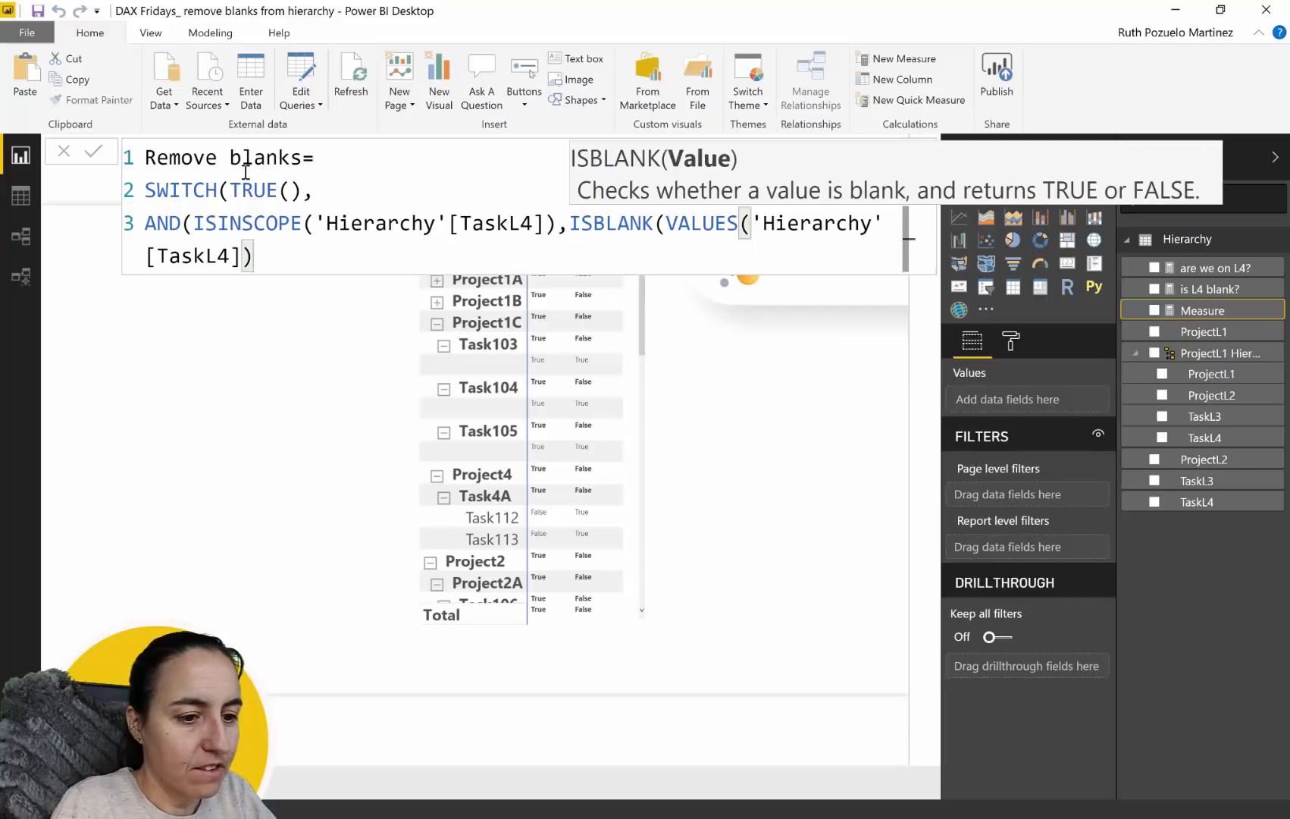
pyautogui.write(')),')
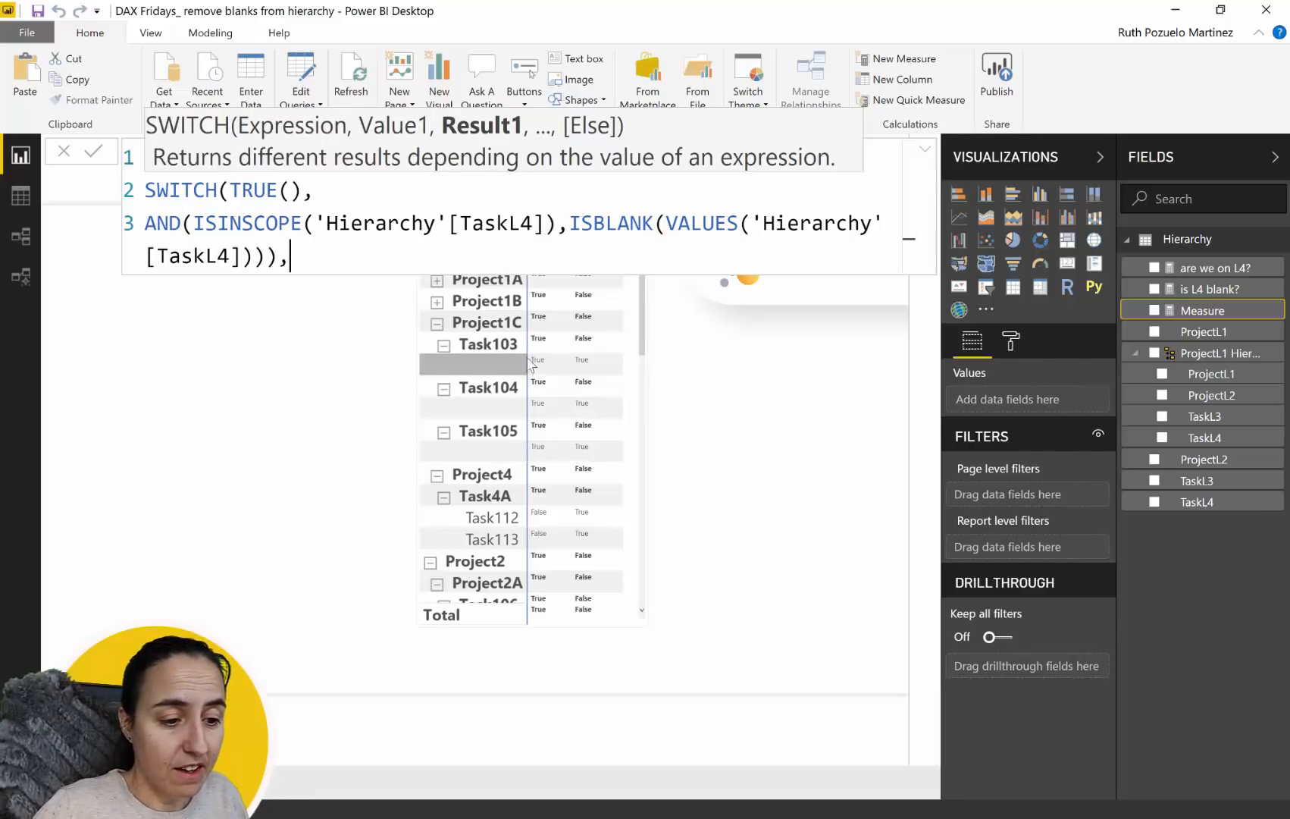
# Step: Add BLANK() on its own line as the SWITCH result for the AND condition
pyautogui.press('Return')
pyautogui.write('bl')
pyautogui.press('Tab')
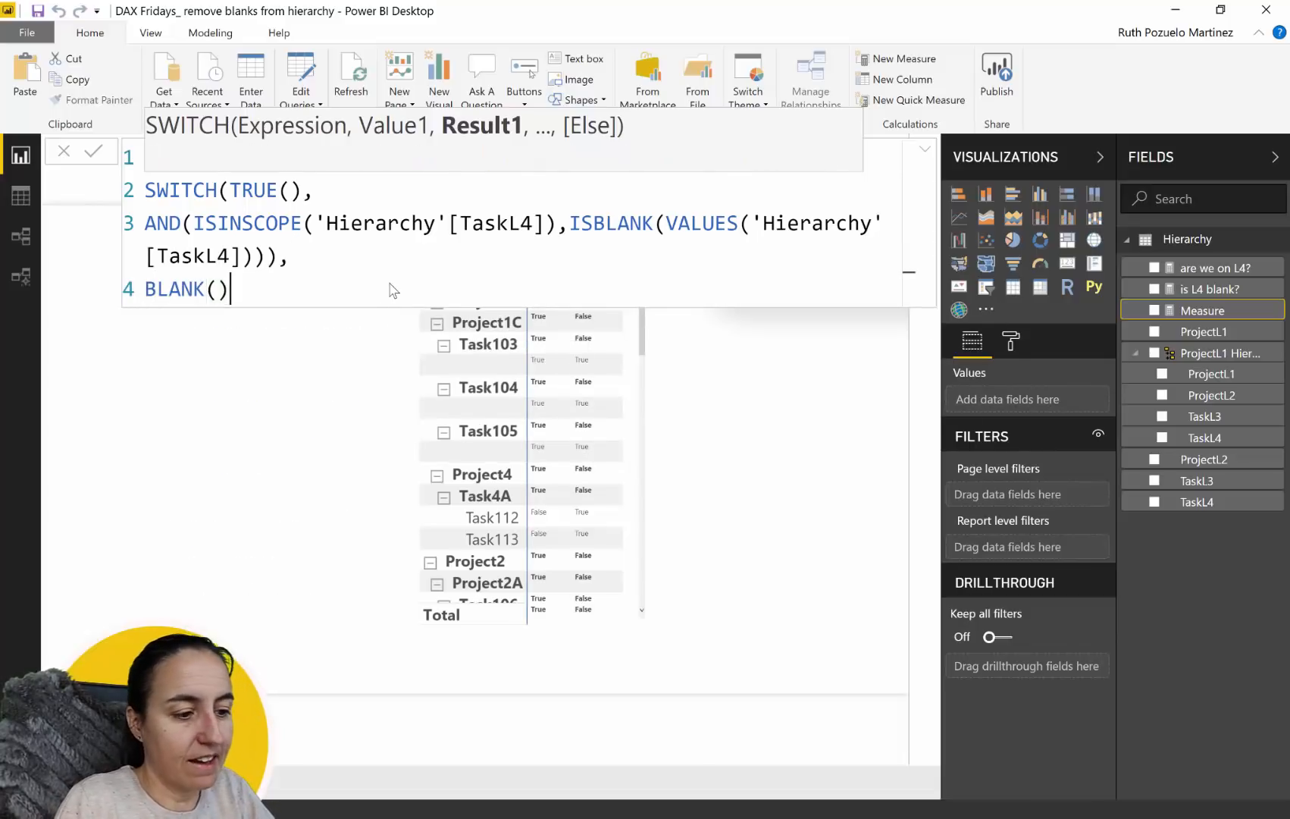
pyautogui.write(',')
pyautogui.press('Return')
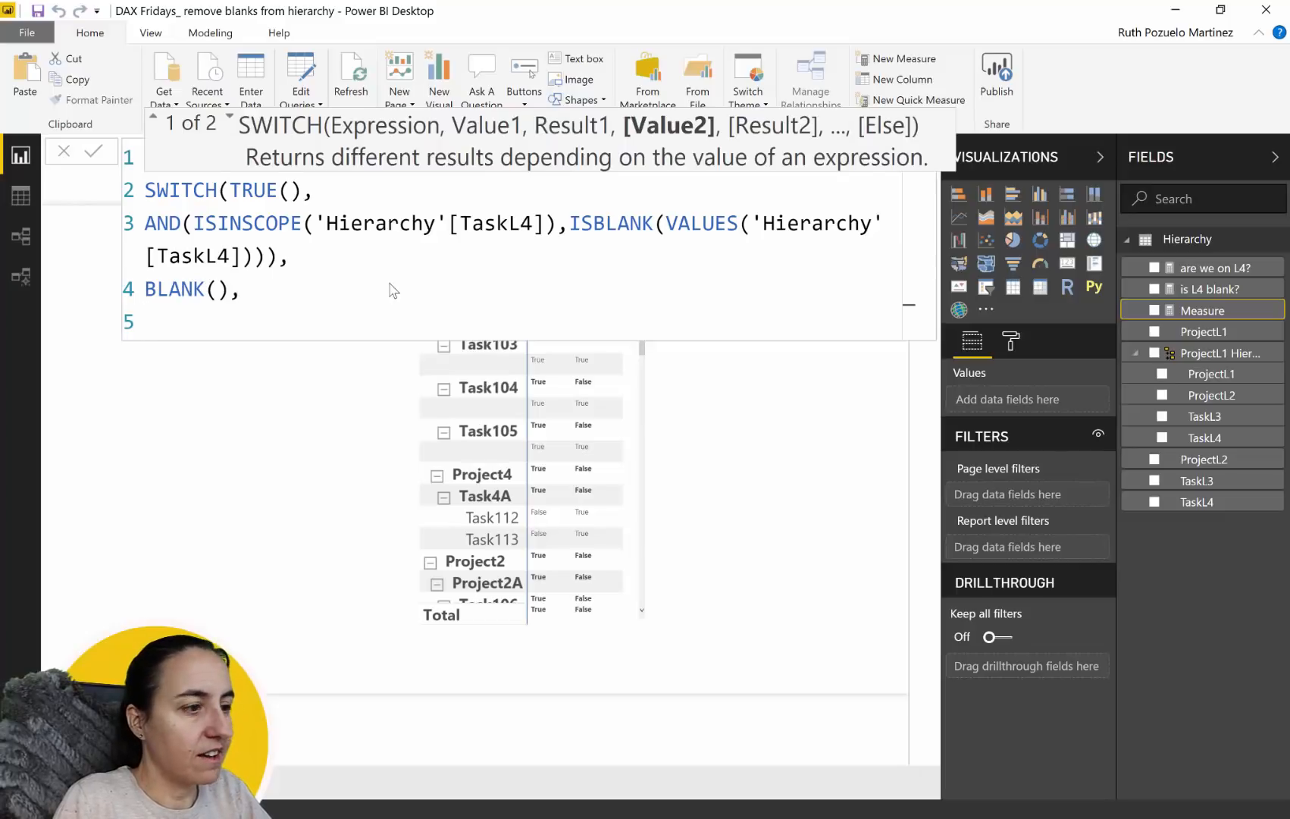
# Step: Add COUNTROWS('Hierarchy') as the SWITCH's else result, close the function and commit the Remove blanks measure
pyautogui.write('coun')
pyautogui.press('Down')
pyautogui.press('Down')
pyautogui.press('Down')
pyautogui.press('Down')
pyautogui.press('Tab')
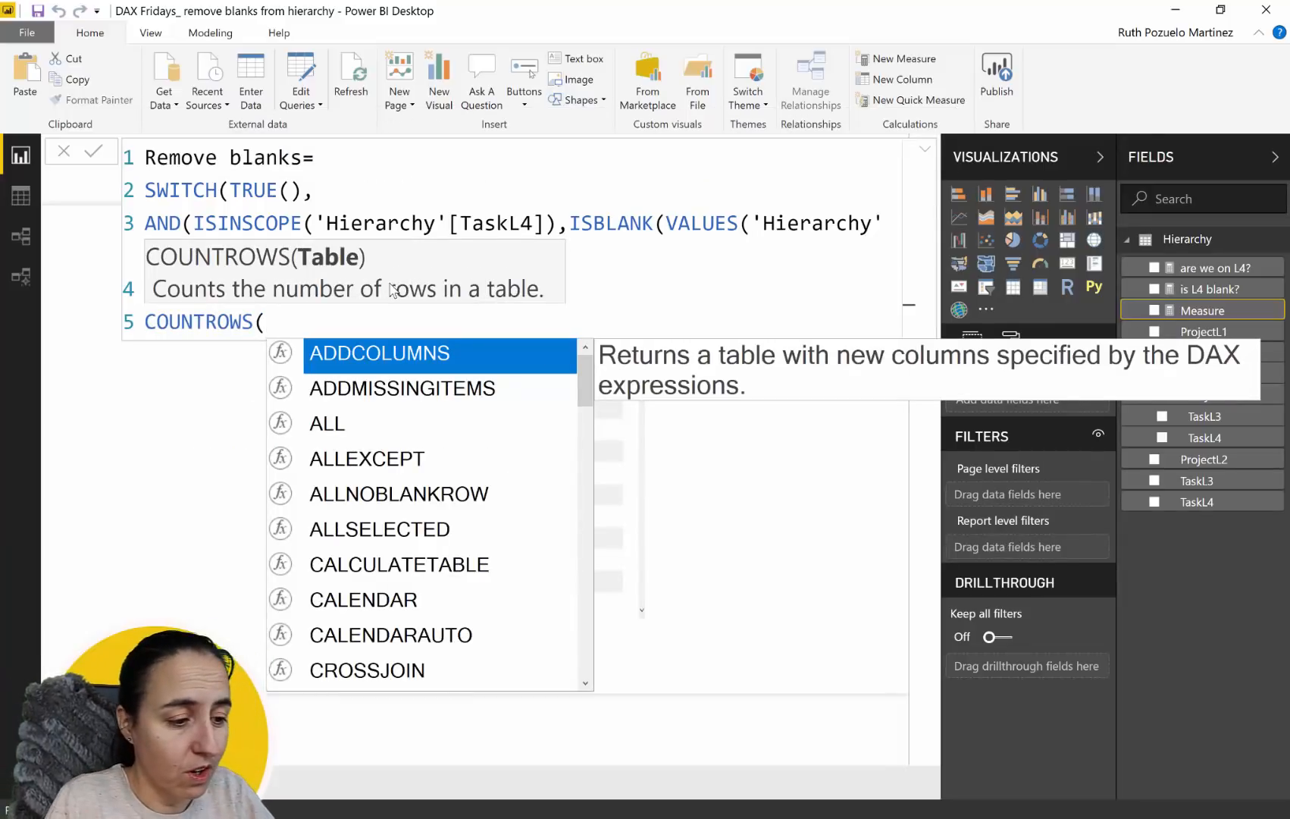
pyautogui.write("'")
pyautogui.press('Tab')
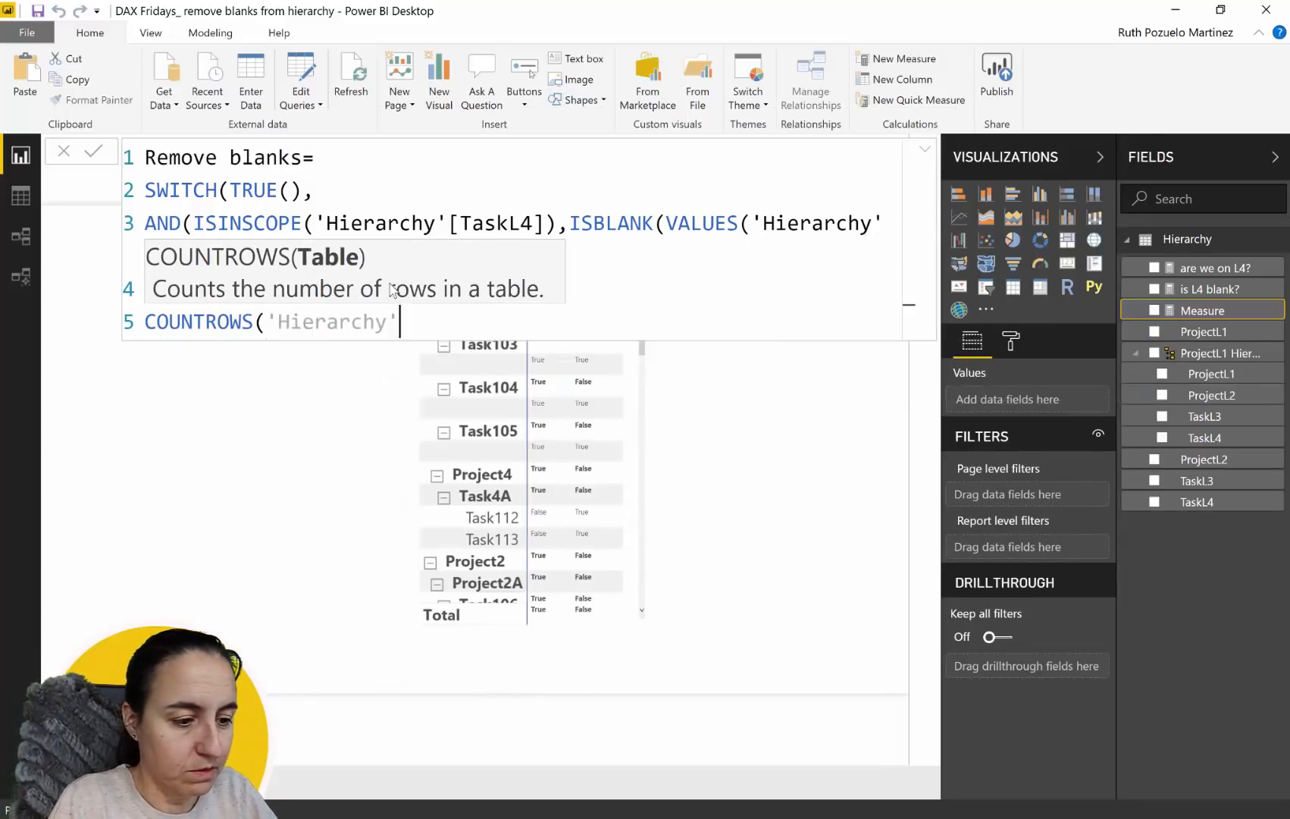
pyautogui.write(')')
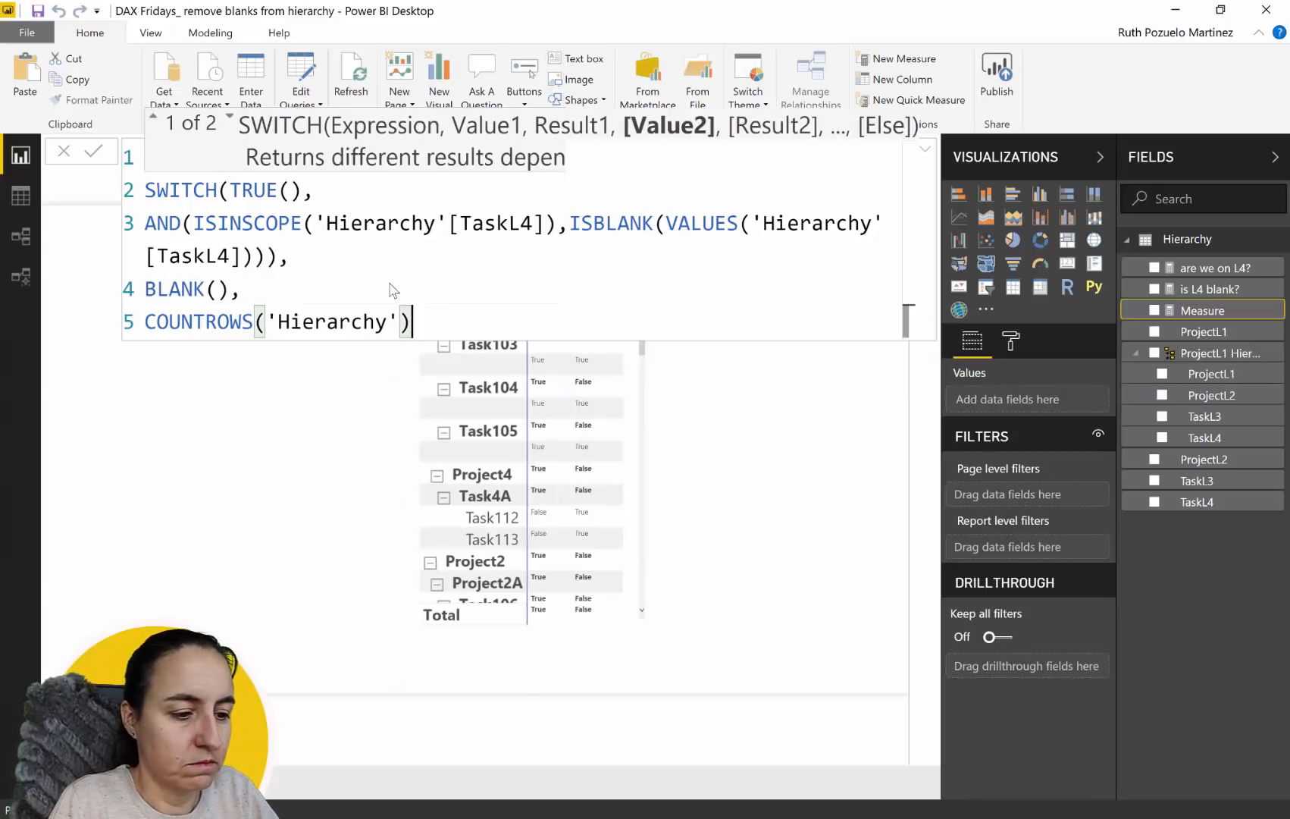
pyautogui.write(')')
pyautogui.press('Return')
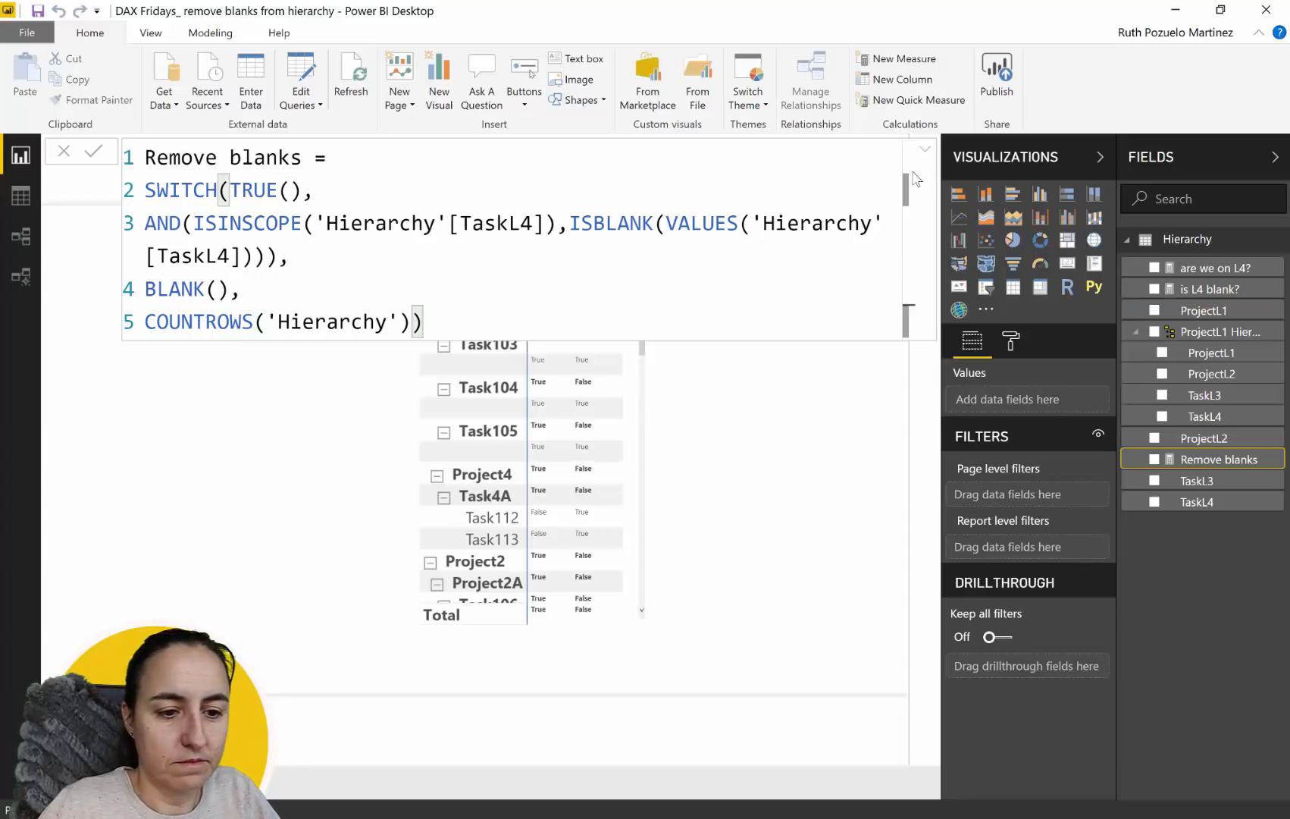
# Step: Collapse the formula editor to one line and enlarge the matrix to make room for another value column
pyautogui.click(925, 150)
pyautogui.click(925, 150)
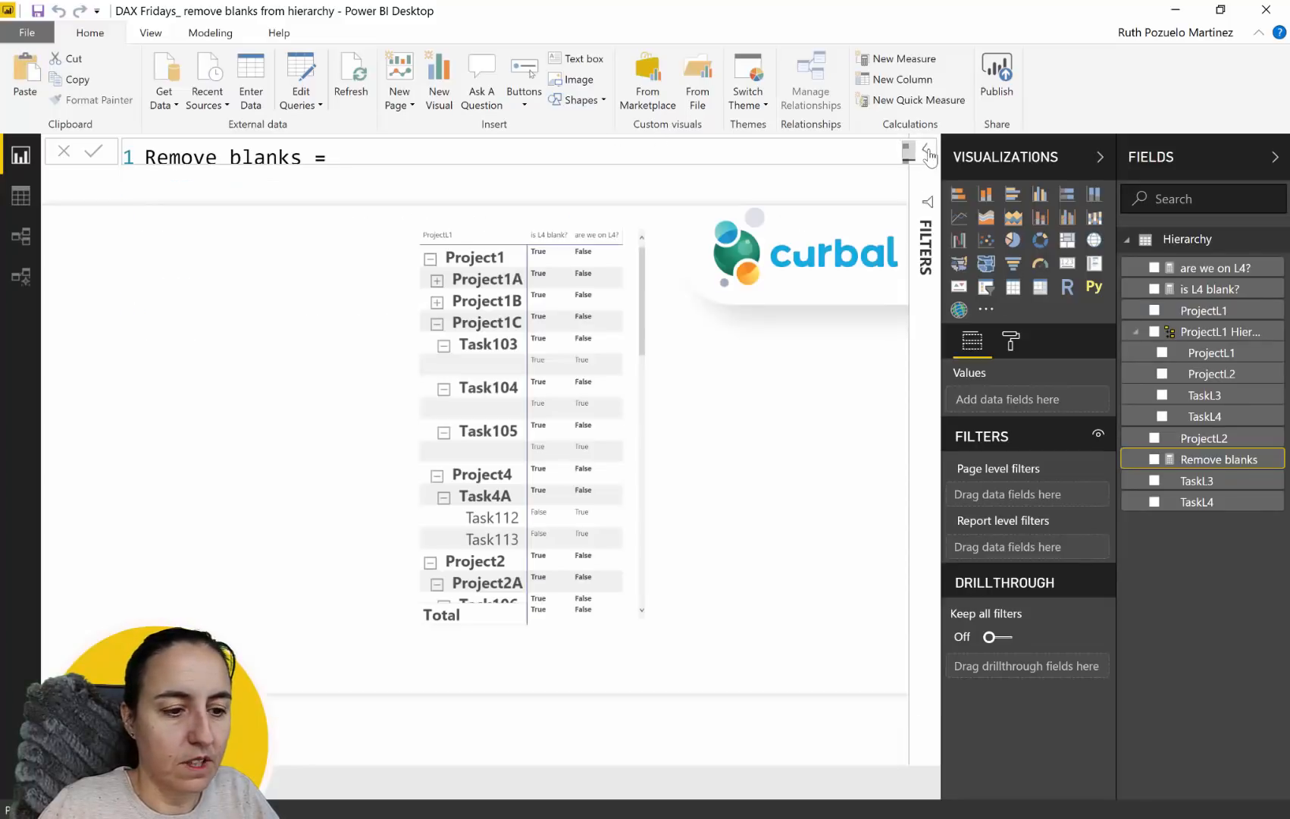
pyautogui.click(643, 627)
pyautogui.moveTo(674, 691); pyautogui.dragTo(754, 666)
pyautogui.click(812, 614)
# Step: Add the Remove blanks measure to the matrix values and remove "is L4 blank?" and "are we on L4?" from them
pyautogui.moveTo(1211, 464); pyautogui.dragTo(728, 530)
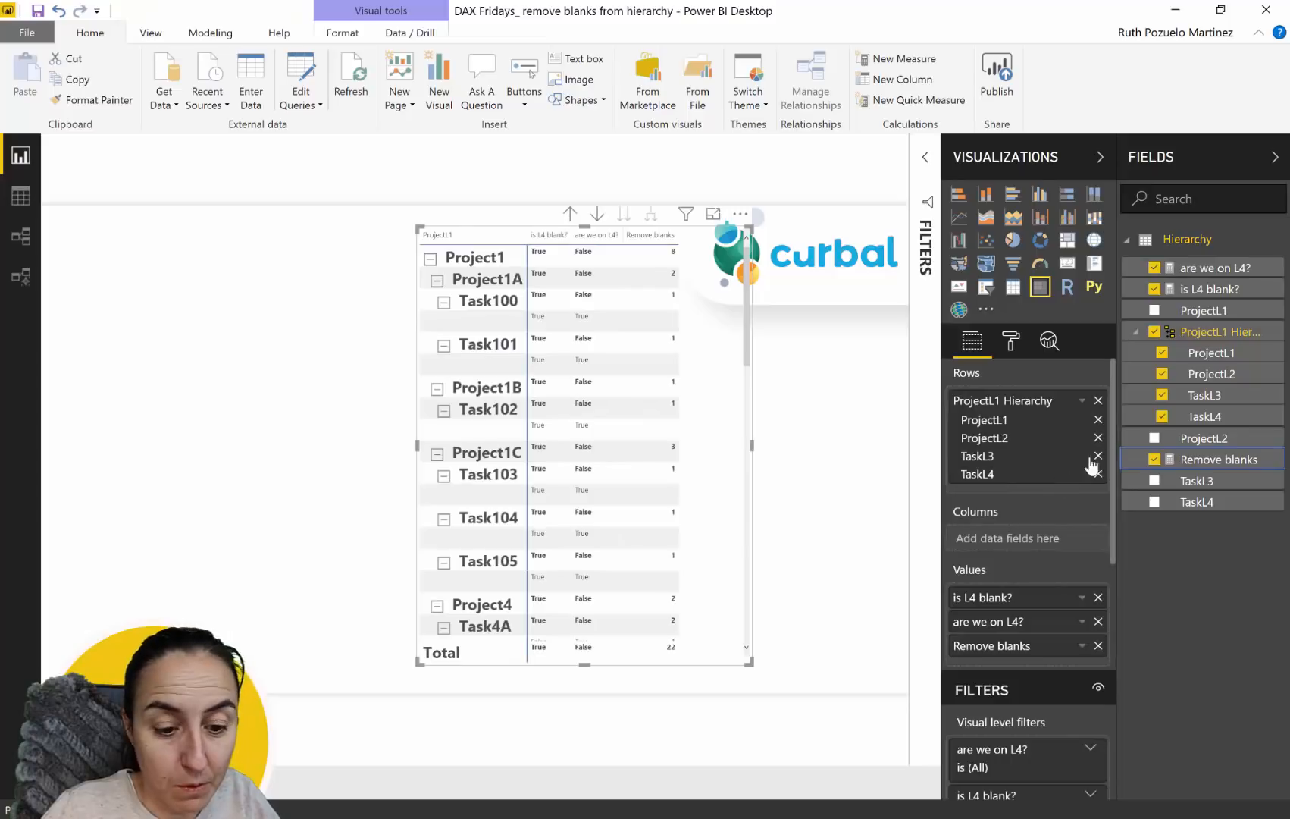
pyautogui.click(1098, 597)
pyautogui.click(1097, 598)
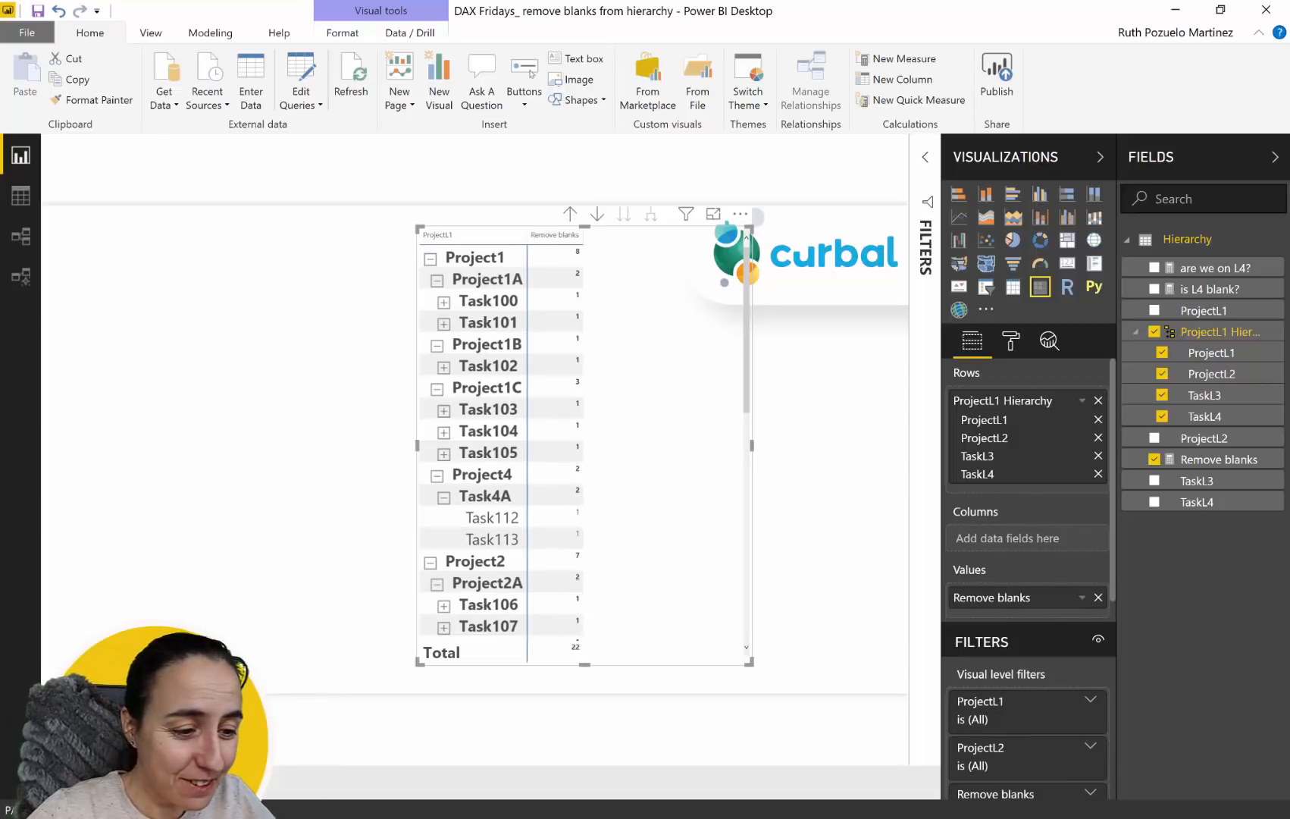
# Step: Expand and collapse task and project rows to check for blank level-four children, and narrow the matrix to fit its single value column
pyautogui.click(444, 303)
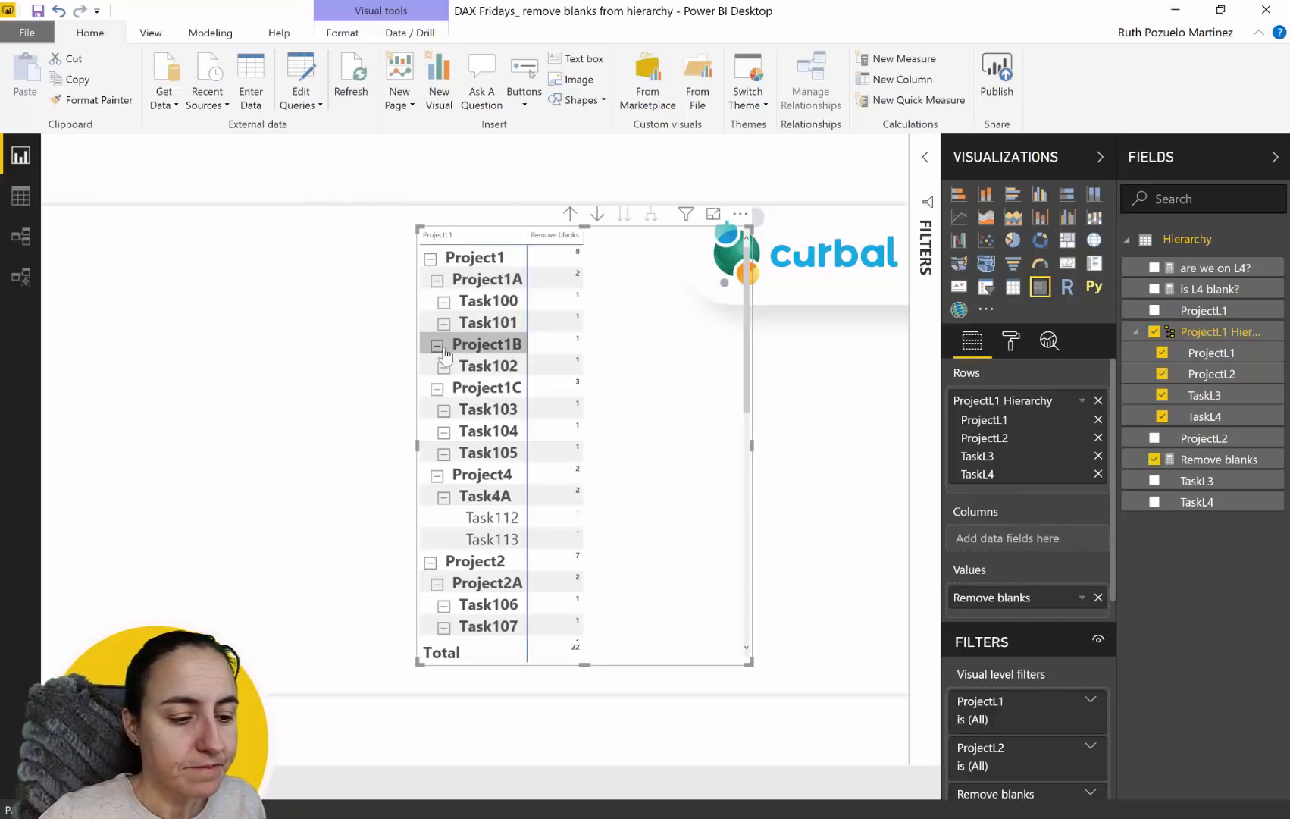
pyautogui.click(444, 498)
pyautogui.click(443, 498)
pyautogui.click(442, 492)
pyautogui.click(437, 475)
pyautogui.click(444, 431)
pyautogui.click(443, 323)
pyautogui.click(444, 301)
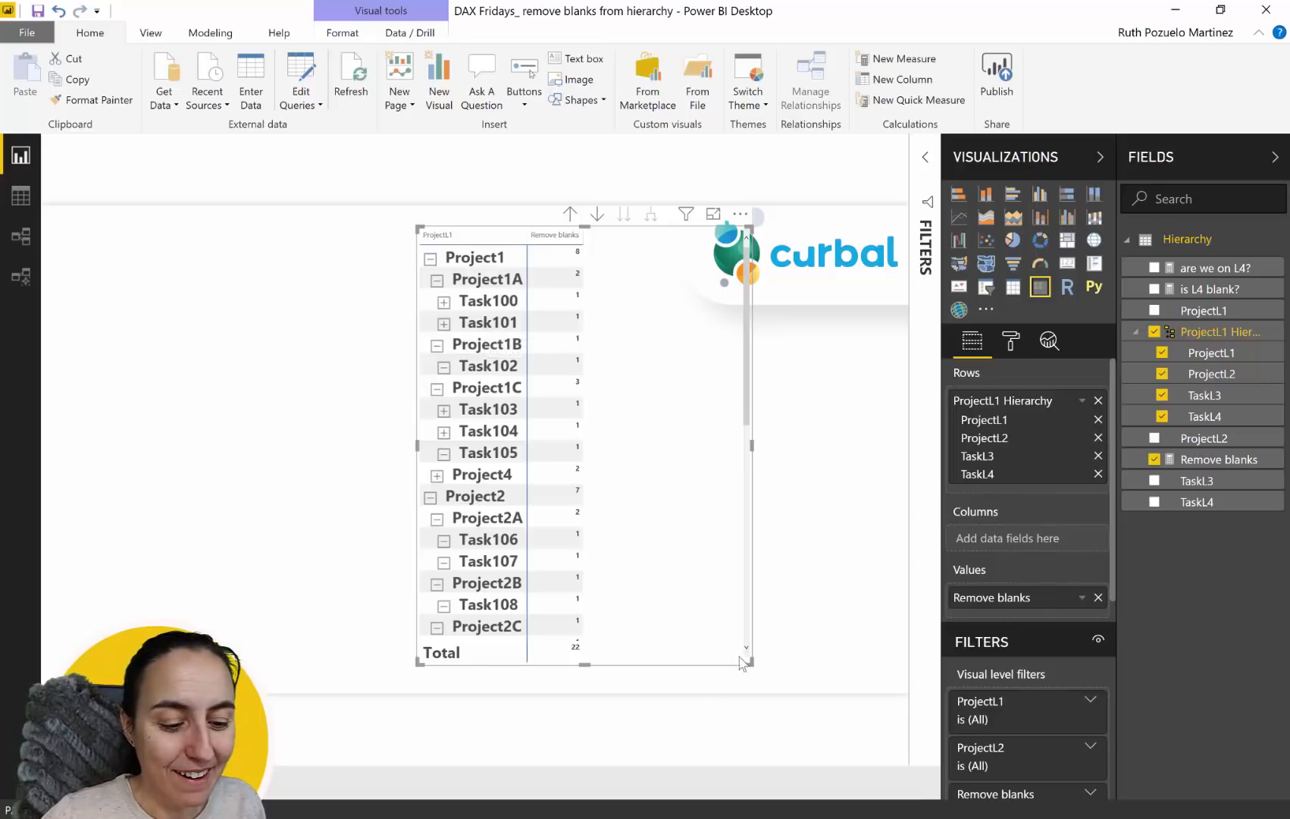
pyautogui.moveTo(739, 656); pyautogui.dragTo(618, 660)
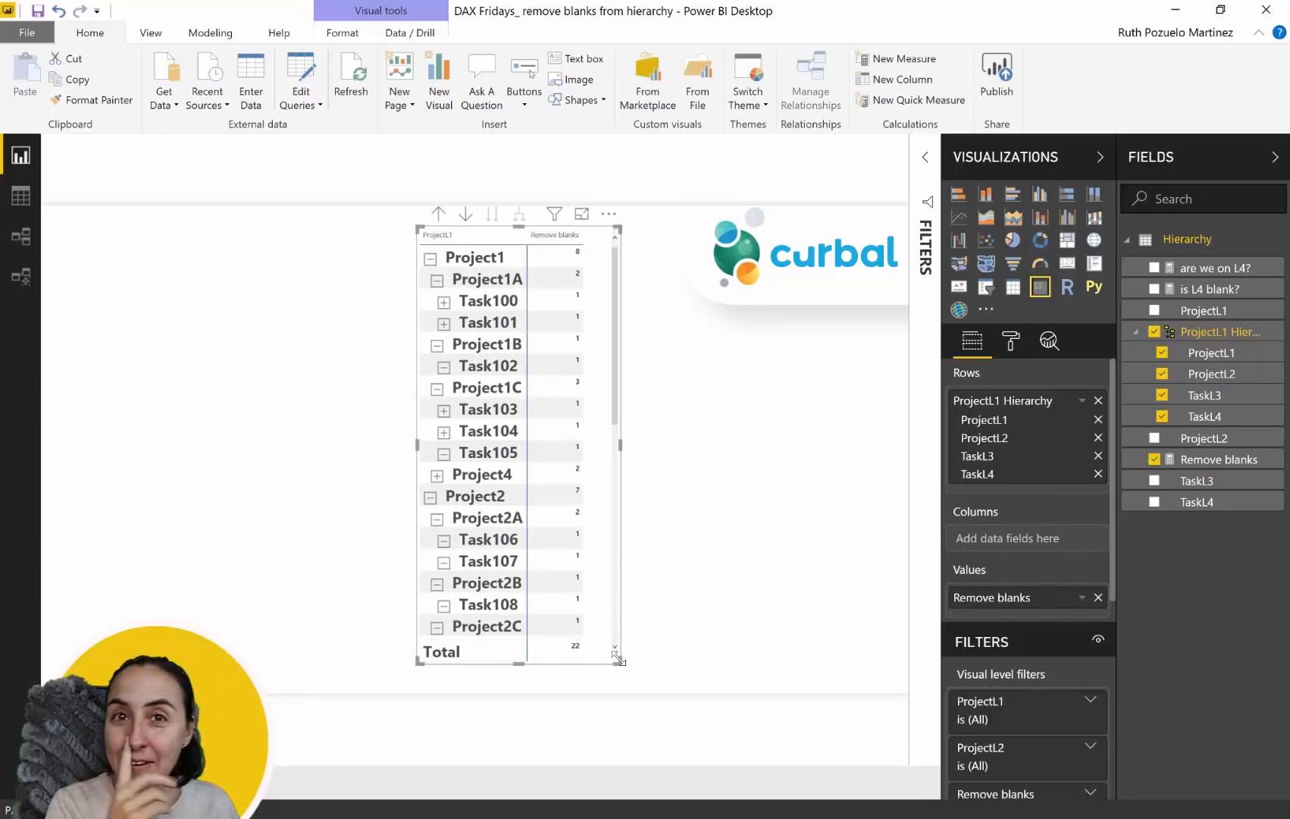